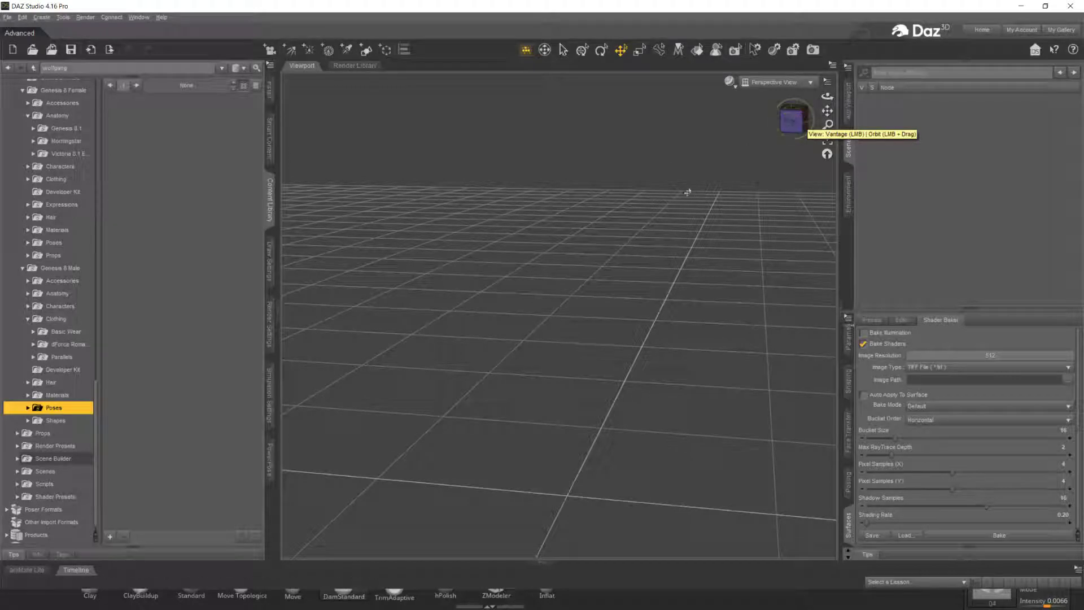
Step: Load the Genesis 8.1 Basic Male figure from the Genesis 8 Male folder into the empty scene
drag(791, 120, 796, 117)
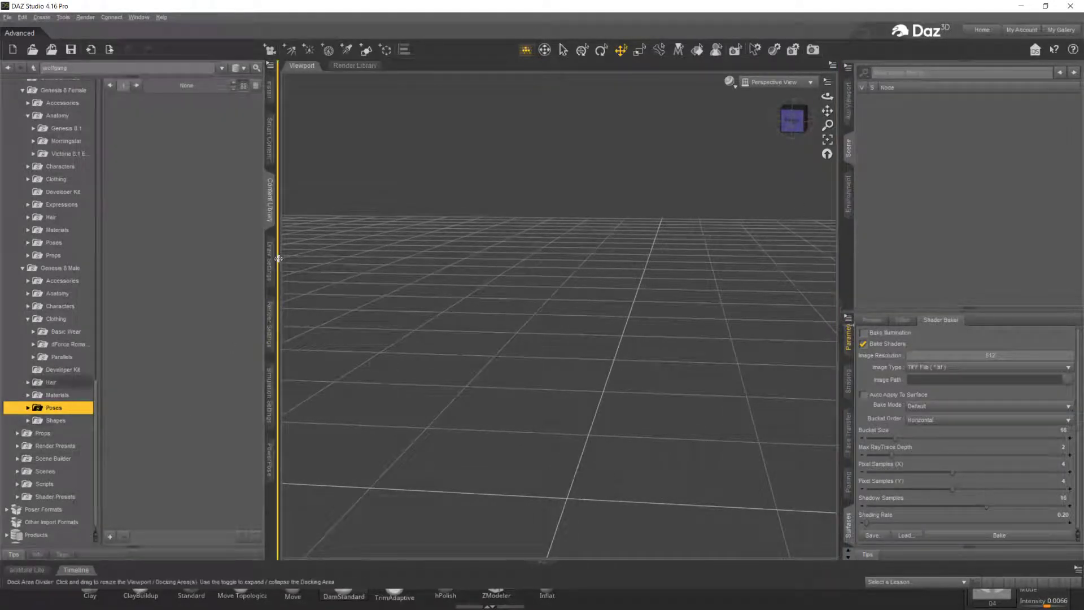
scroll(72, 340, down, 1)
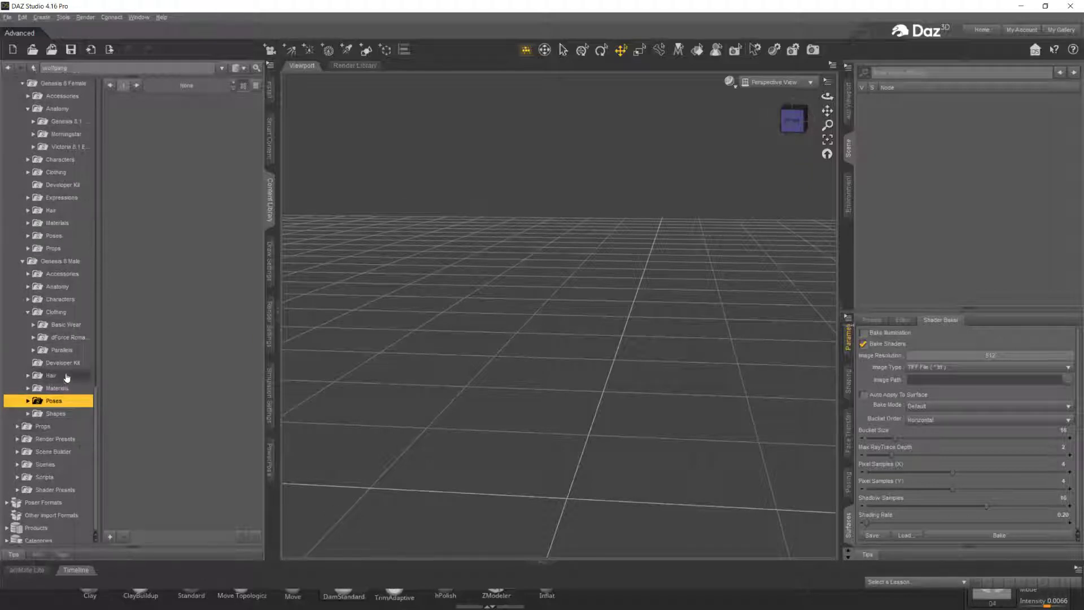
scroll(70, 365, up, 2)
click(61, 332)
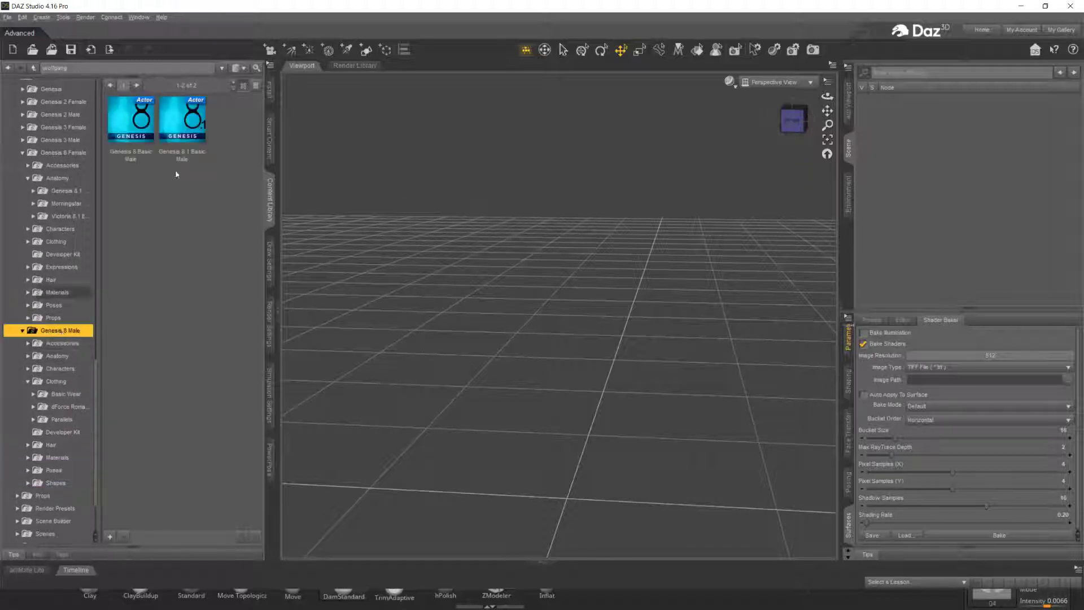
click(176, 136)
double_click(176, 136)
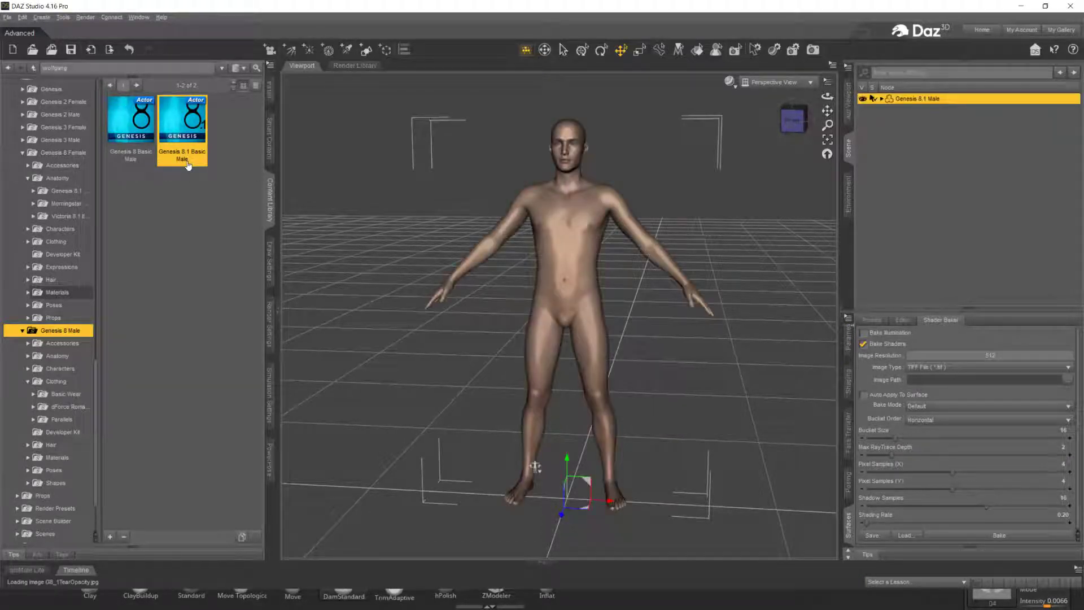
mouse_move(188, 164)
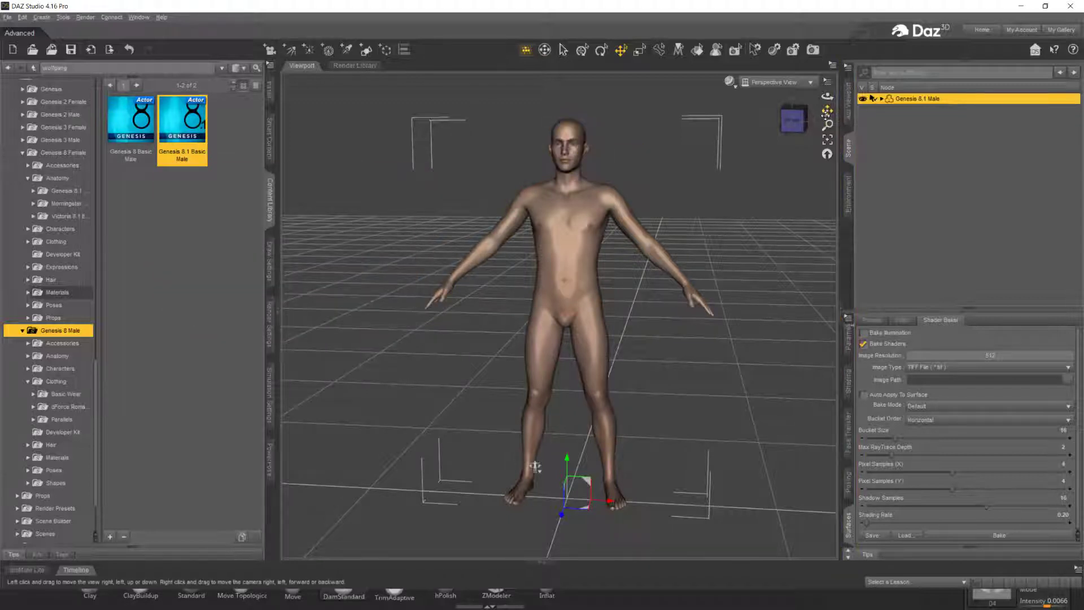
Step: Set the figure's Head_030 morph to 100% in its Head parameters
drag(828, 111, 817, 171)
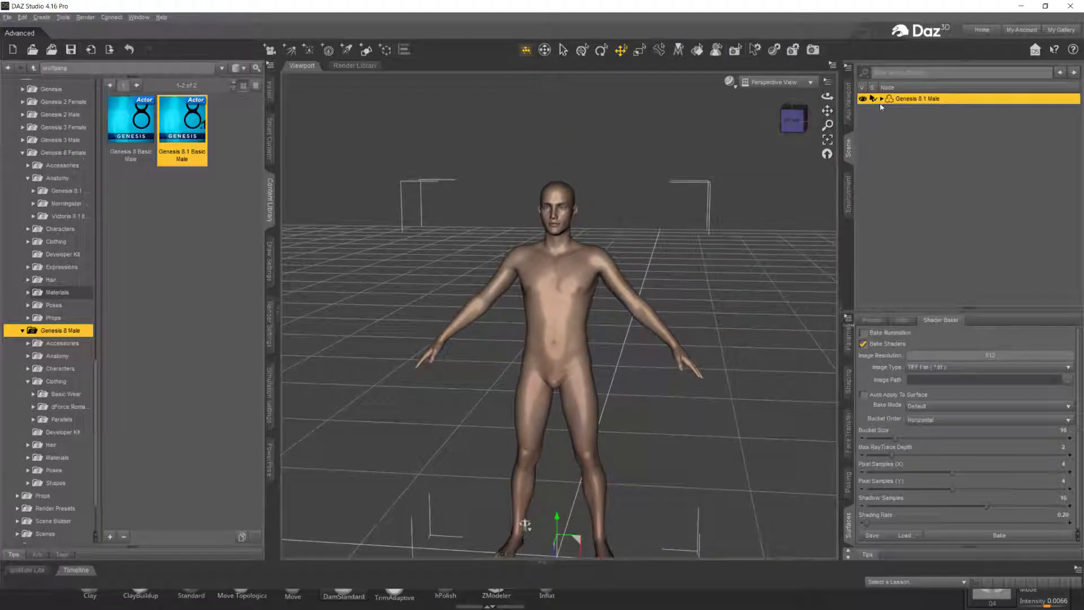
drag(791, 131, 801, 137)
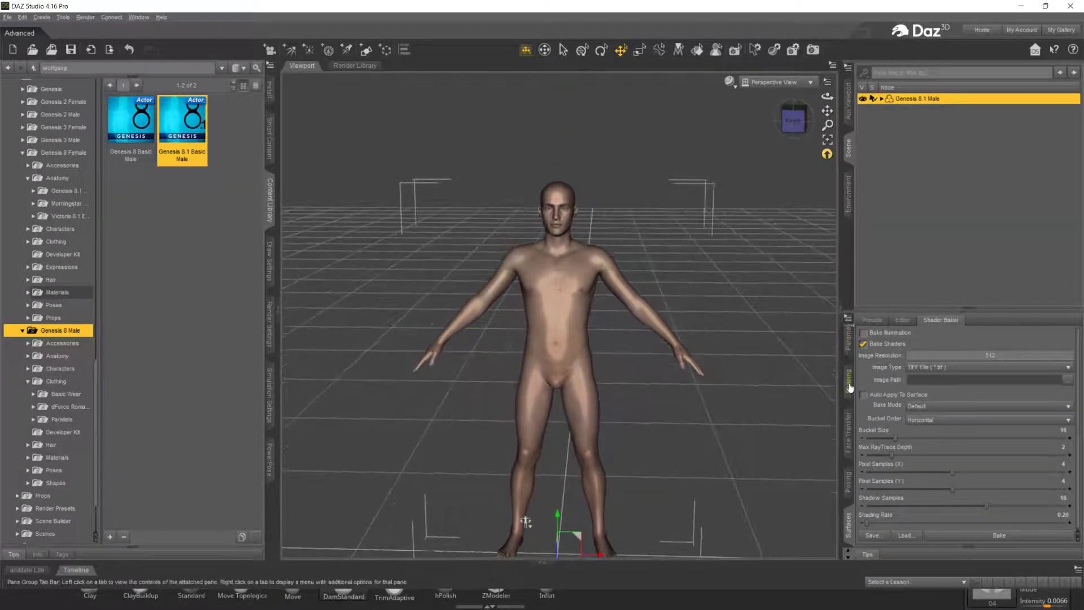
click(849, 352)
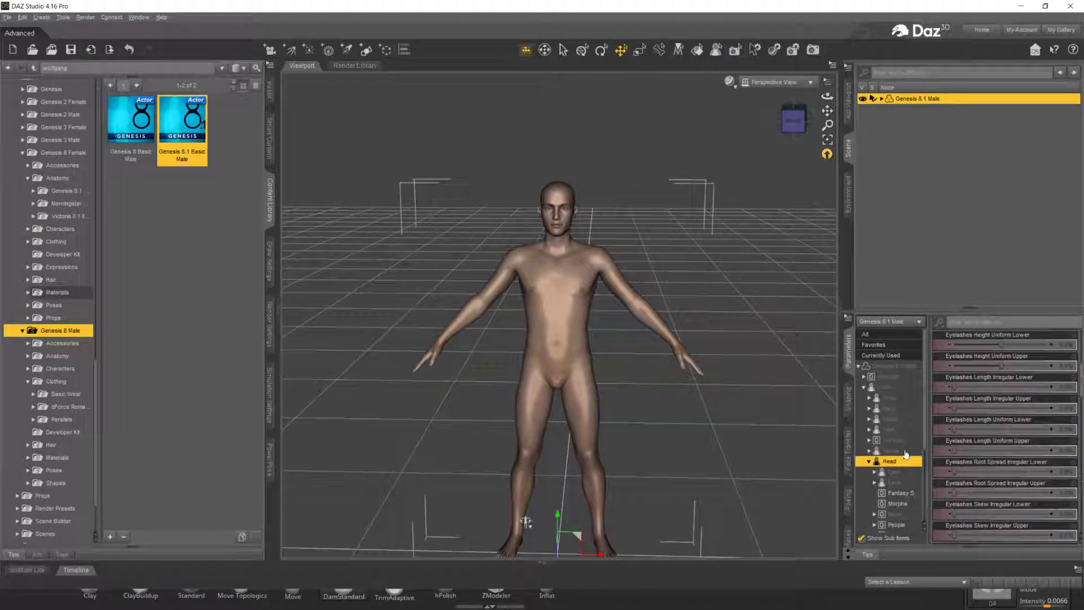
scroll(1011, 385, down, 10)
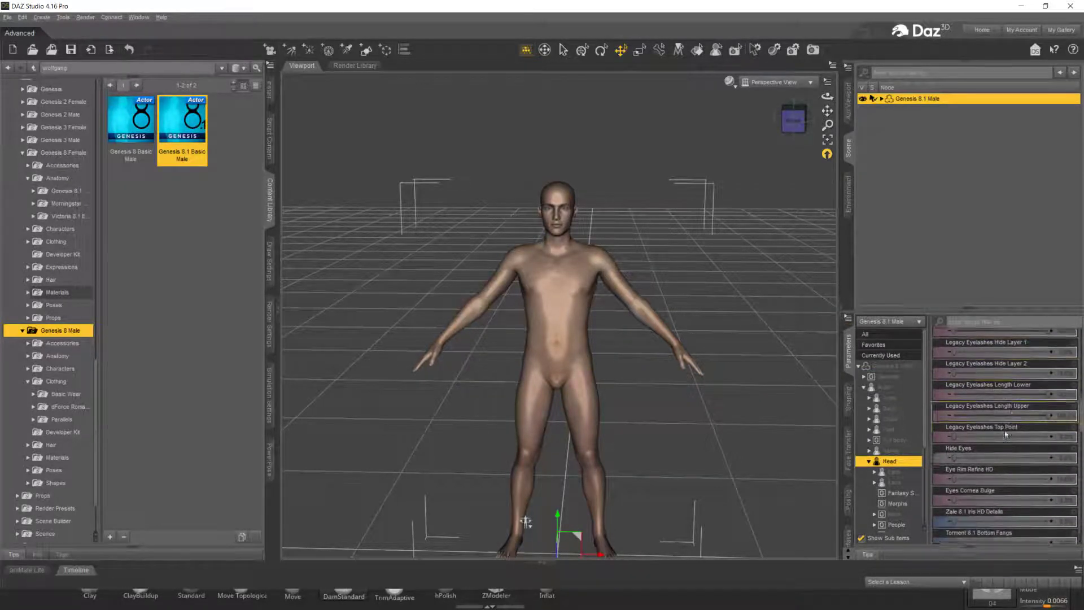
scroll(1001, 442, down, 5)
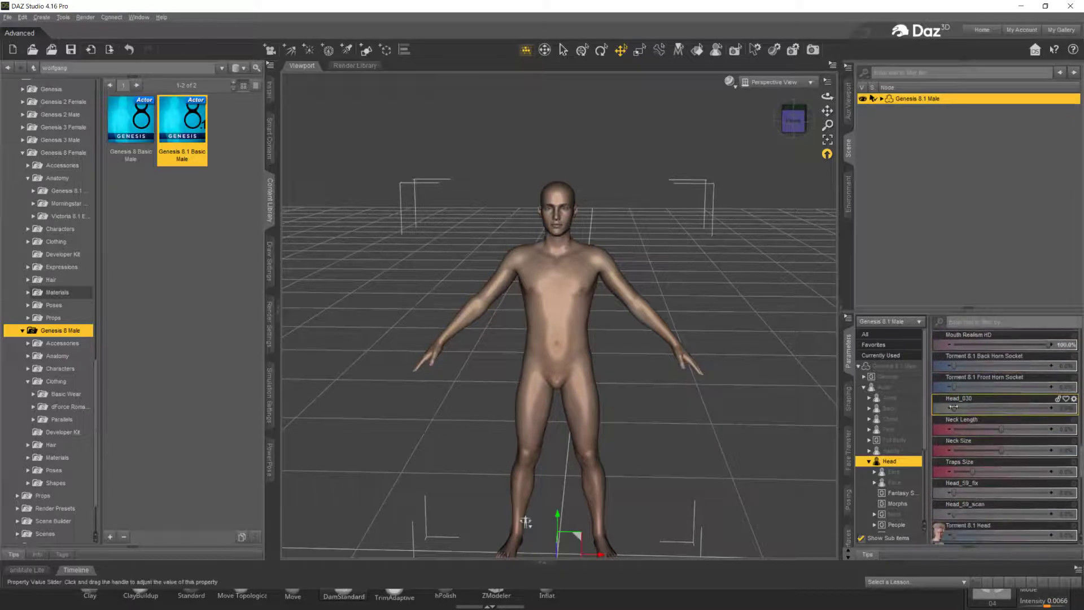
drag(954, 408, 1065, 402)
Step: Switch the viewport draw style to Smooth Shaded with the view framed on the figure's head and torso
drag(786, 139, 786, 129)
scroll(645, 216, up, 6)
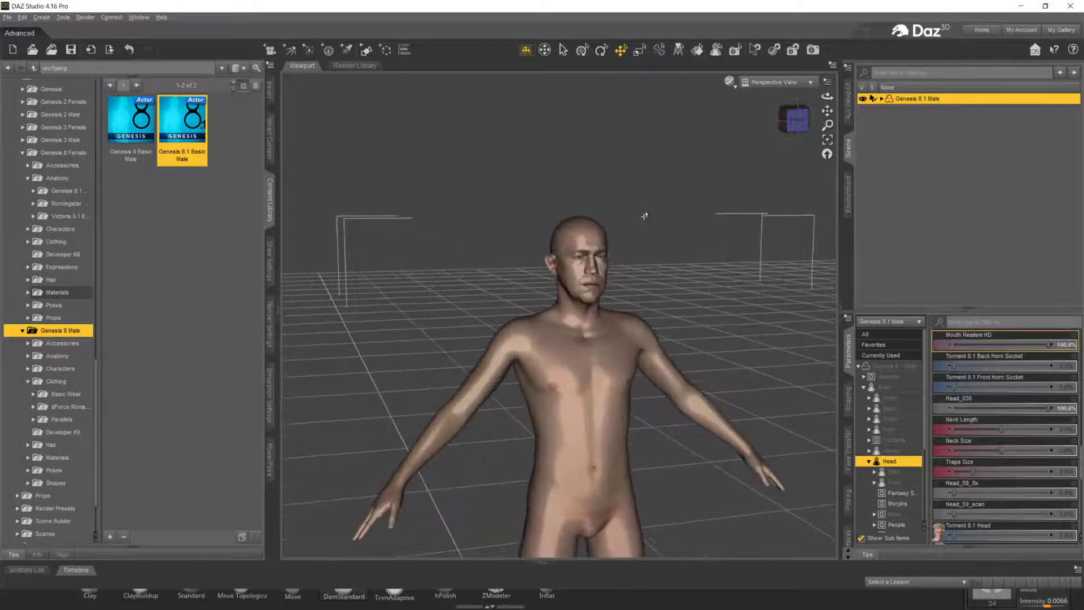
scroll(644, 215, up, 3)
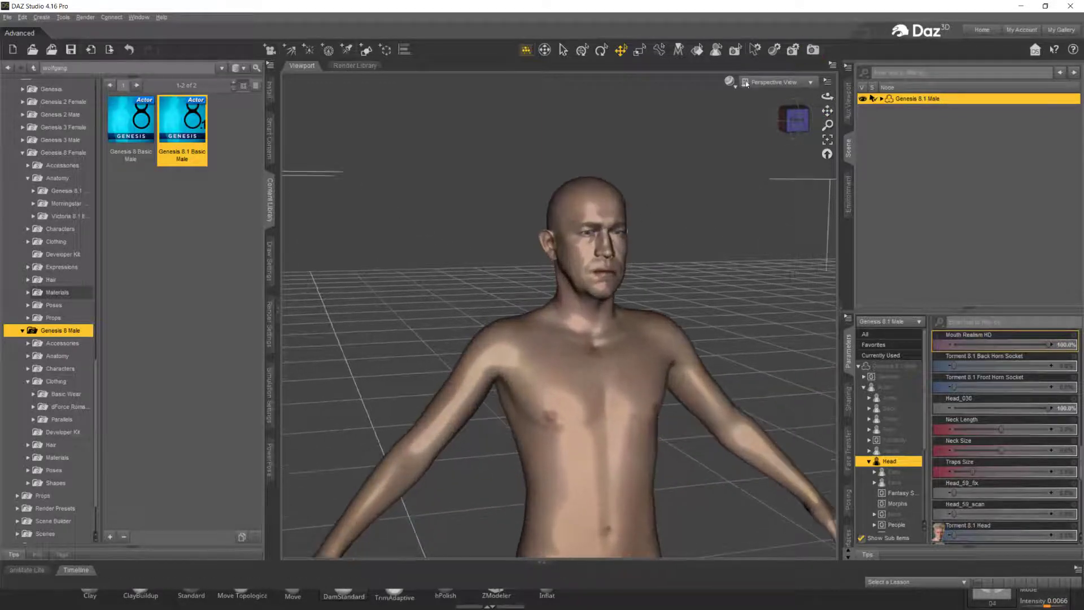
click(730, 82)
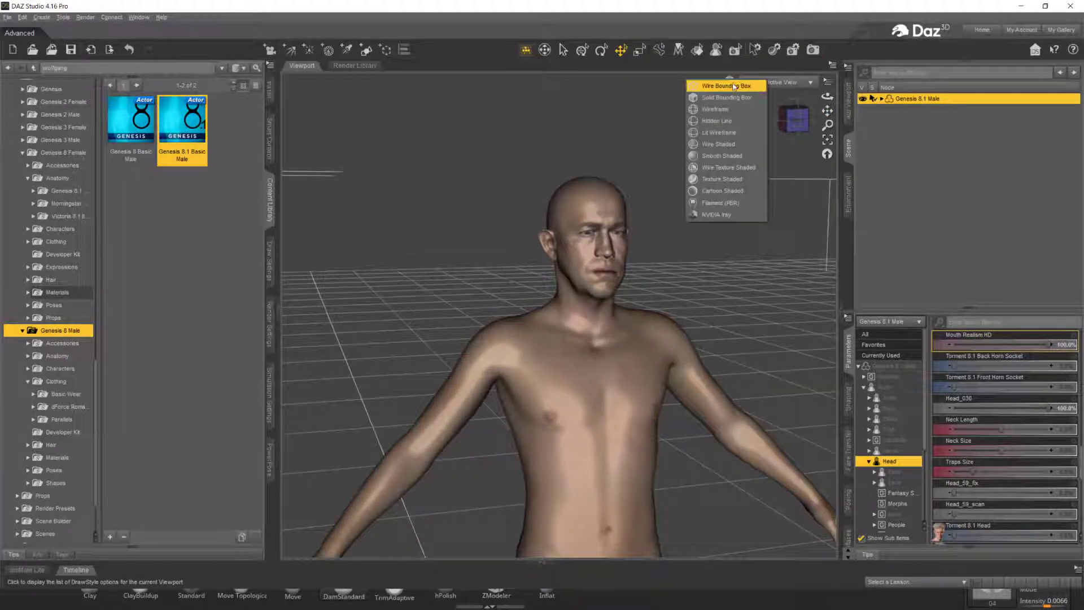
click(726, 156)
click(800, 128)
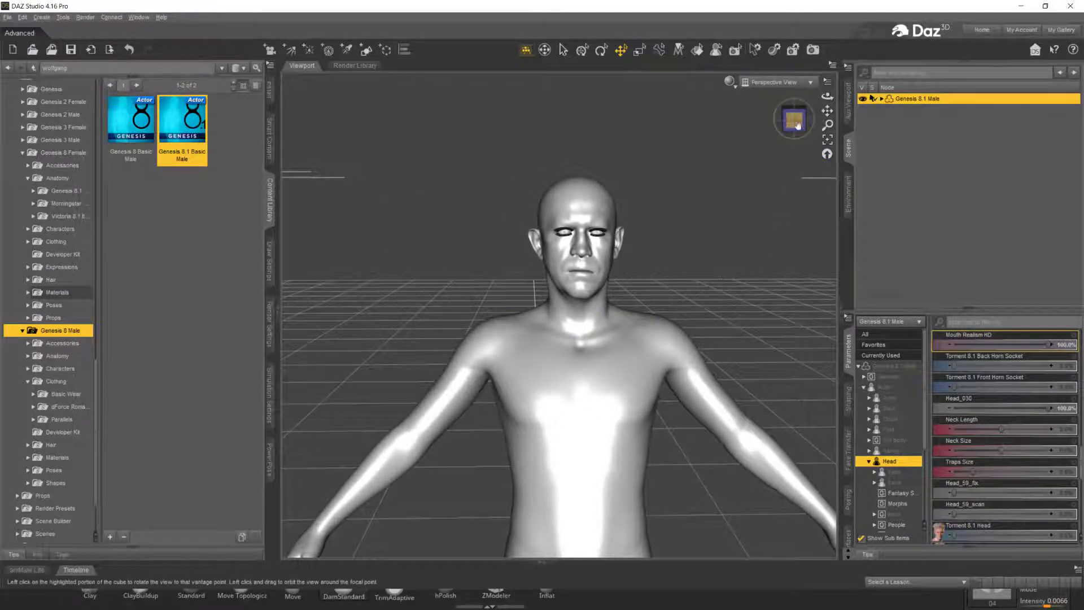
drag(798, 125, 803, 122)
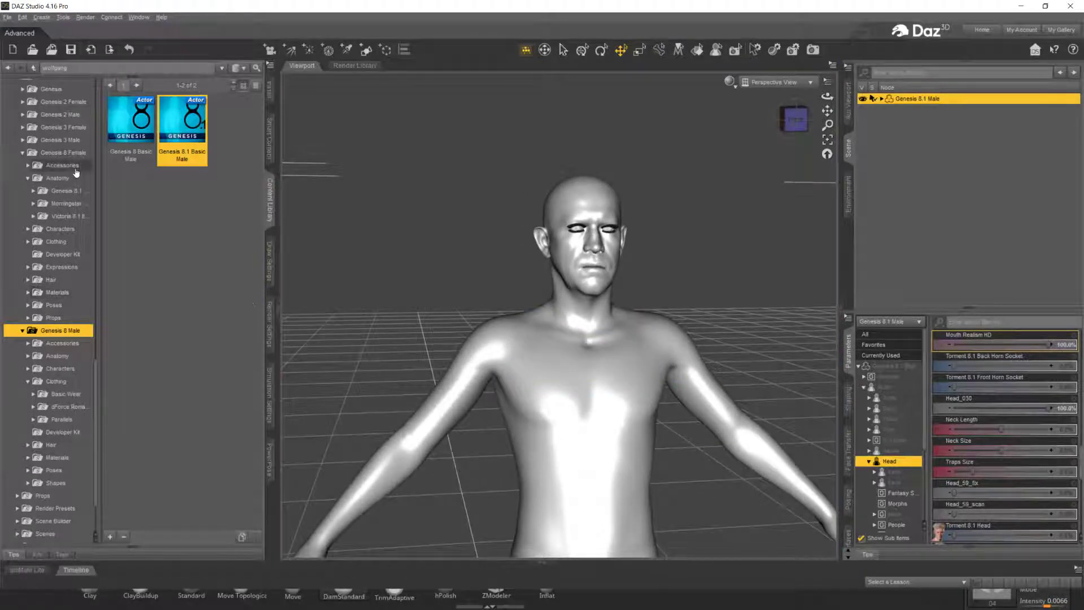
scroll(76, 172, up, 5)
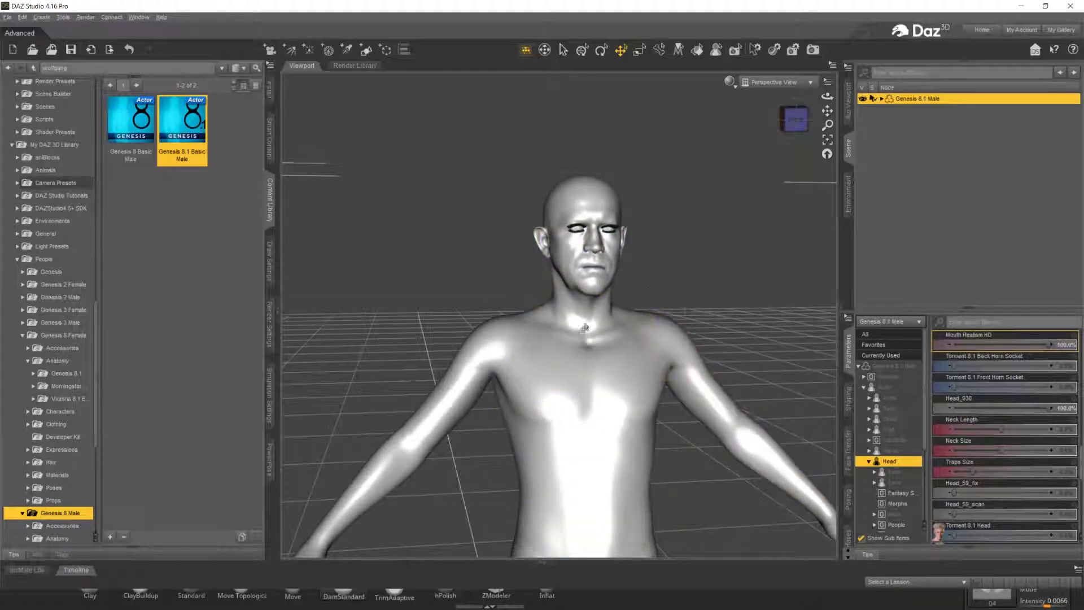
scroll(62, 194, up, 3)
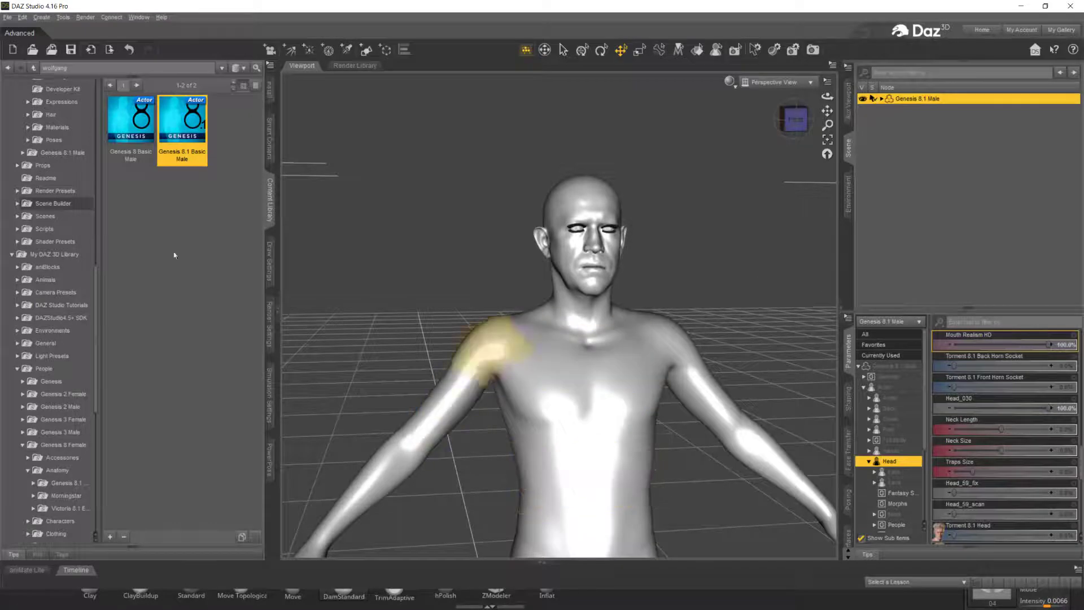
scroll(51, 194, up, 4)
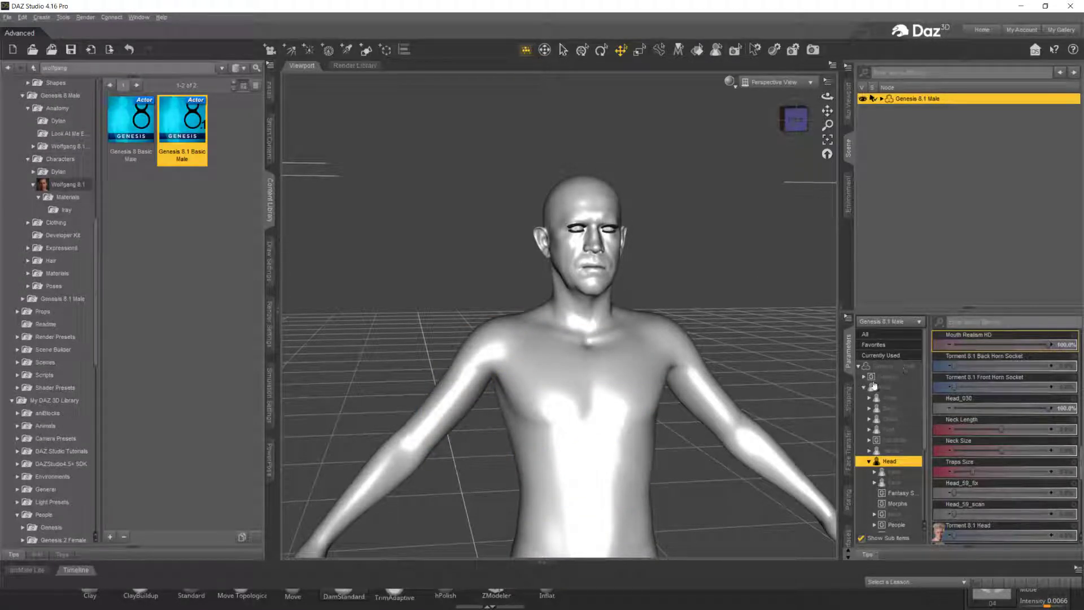
Step: Set the Genesis 8.1 Male figure's SubDivision Level to 4 in its General parameters
click(849, 349)
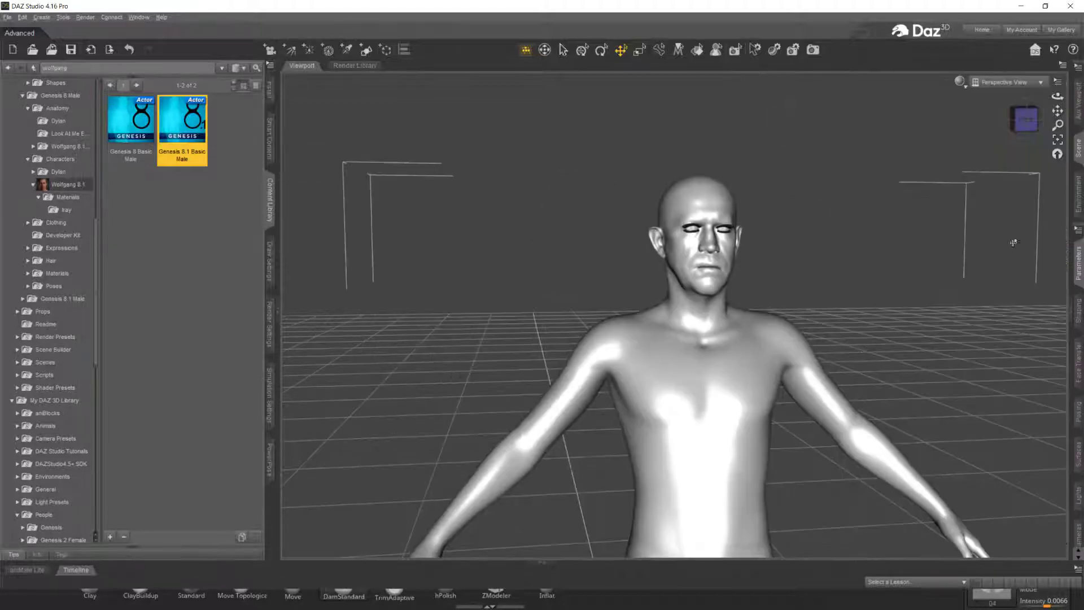
click(1079, 269)
click(886, 368)
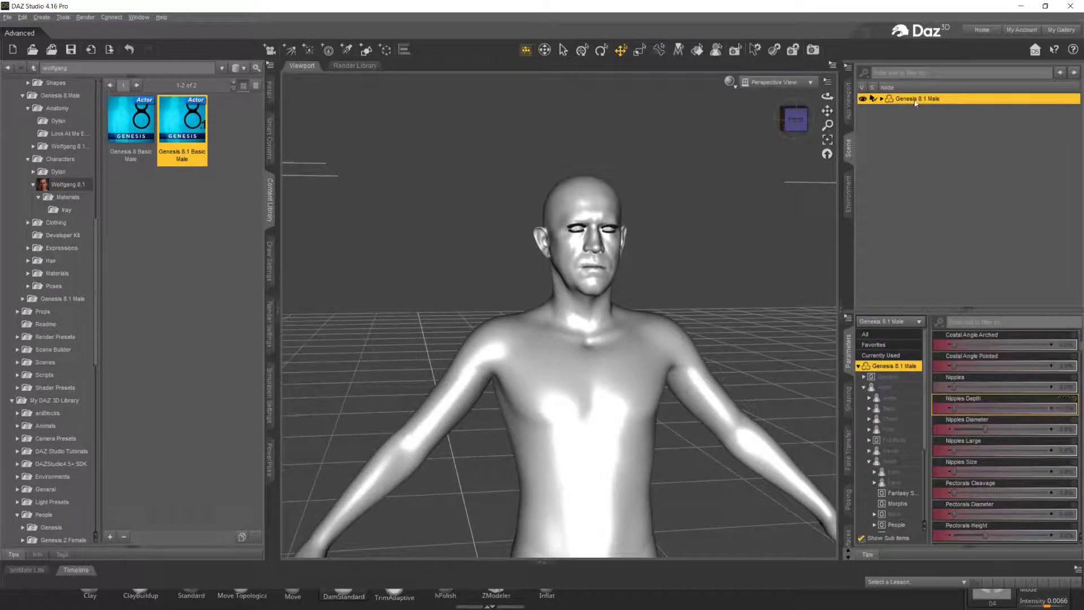
click(885, 377)
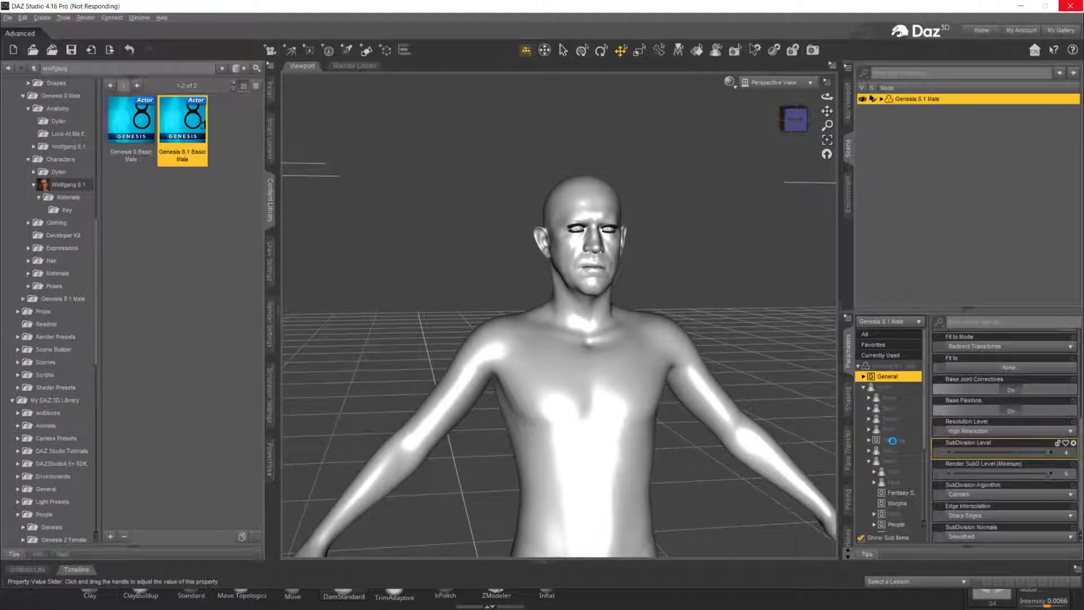
Step: Set the Wolfgang 8.1 Body morph to about 82% in the Full Body parameters
click(892, 441)
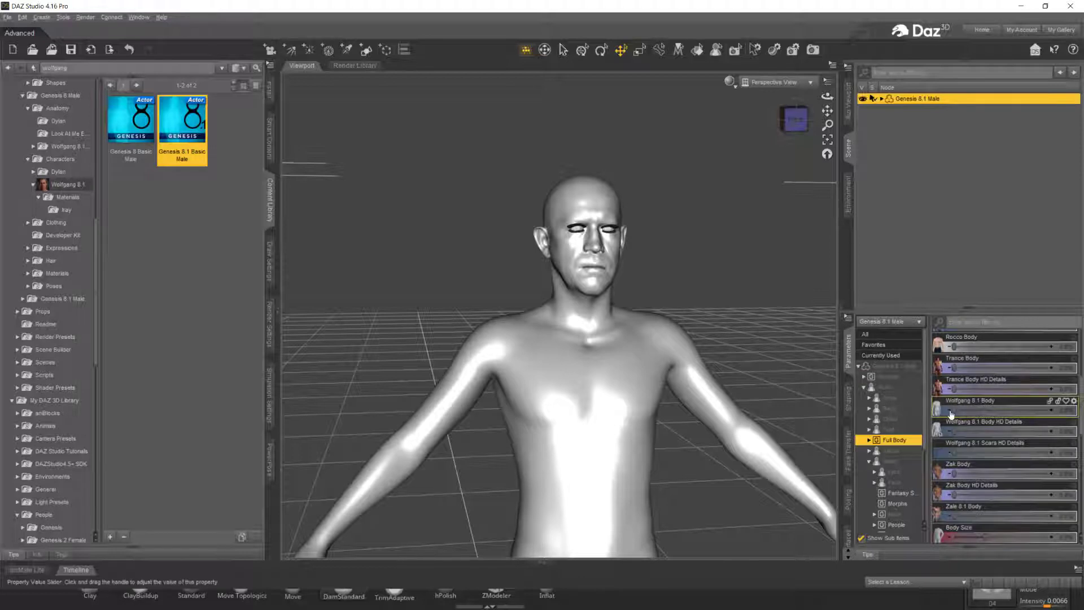
drag(953, 411, 1032, 417)
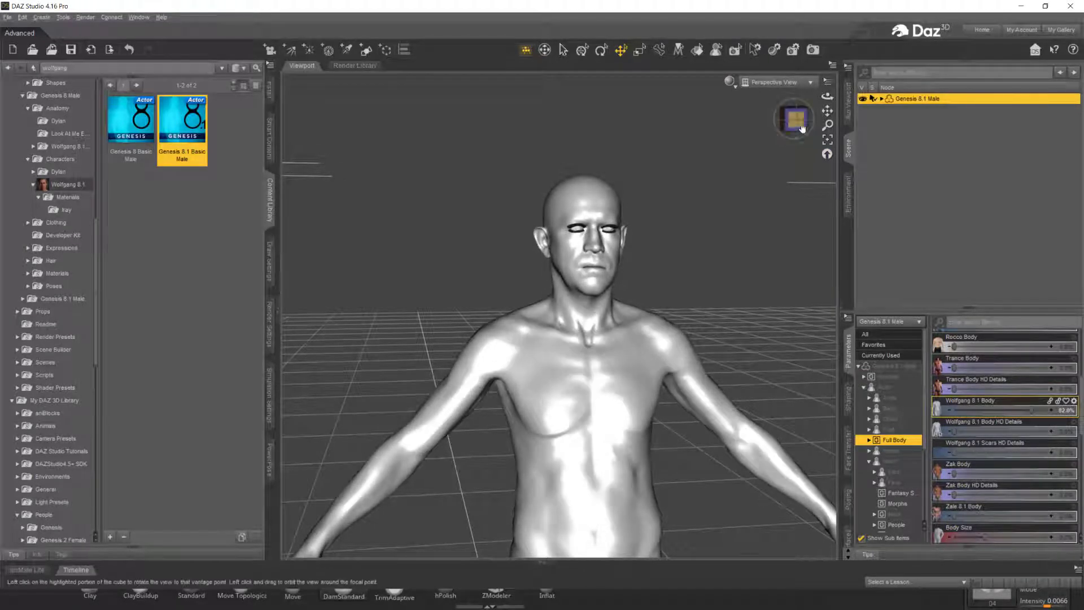
drag(803, 127, 827, 122)
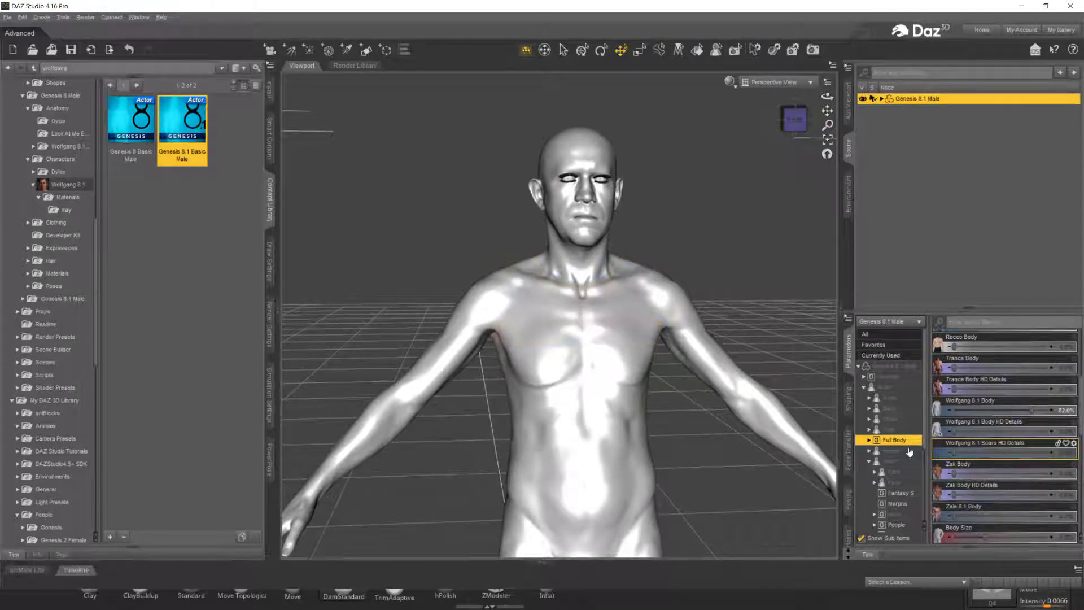
Step: Set the Wolfgang 8.1 Body HD Details morph to 100% in the Full Body parameters
click(884, 388)
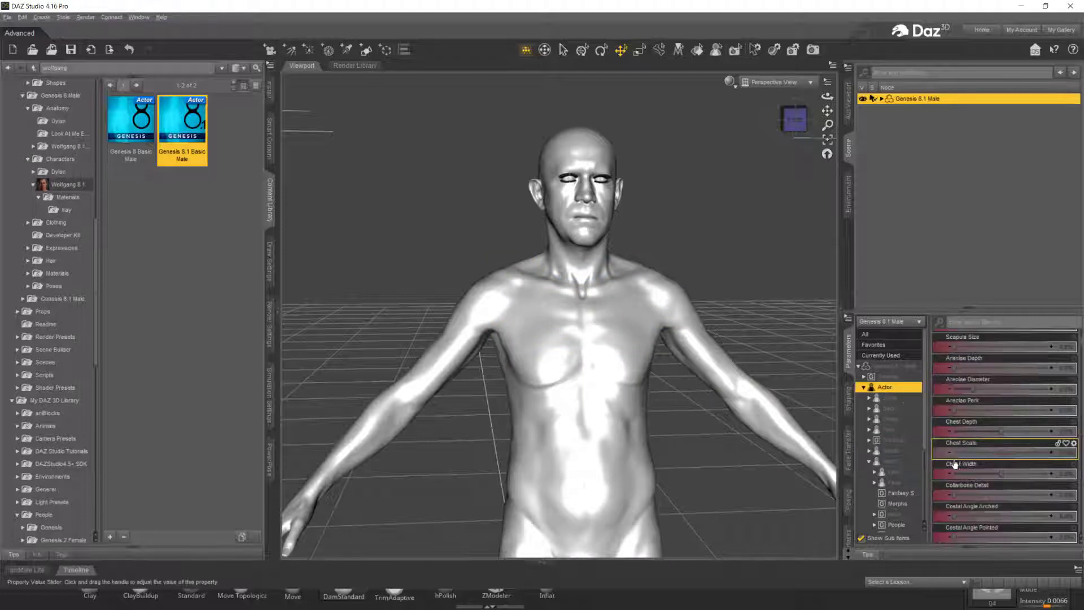
click(897, 525)
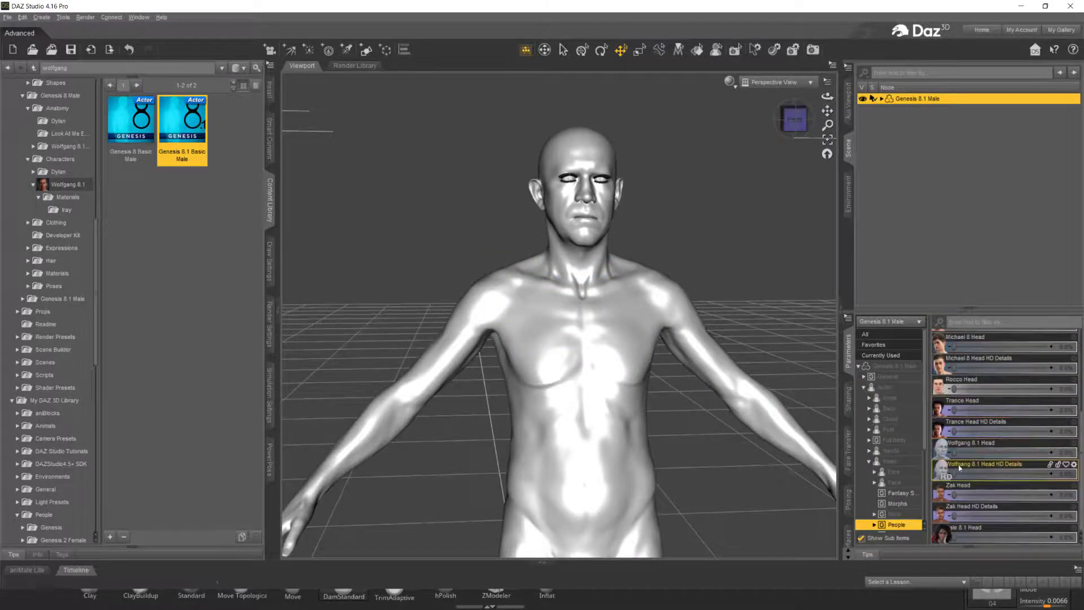
click(898, 441)
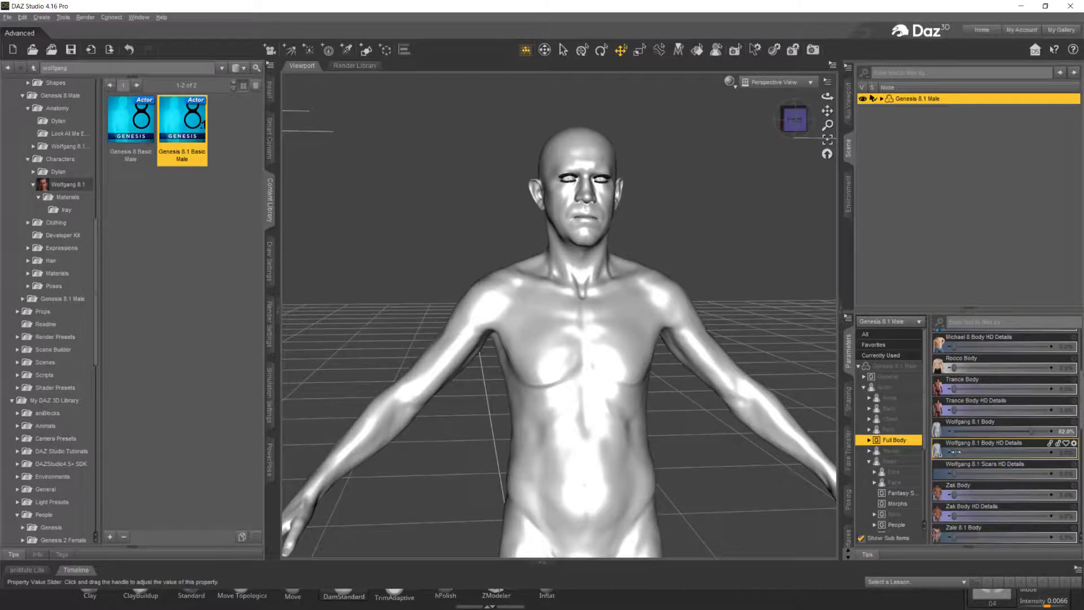
drag(962, 452, 1049, 452)
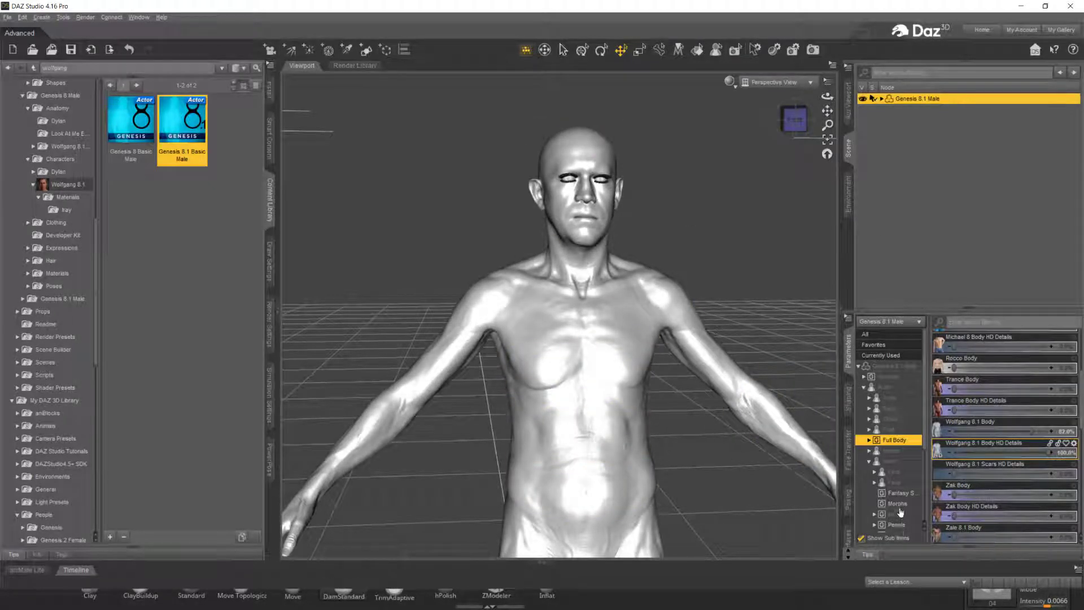
Step: Set the Wolfgang 8.1 Head HD Details morph to 100% in the People head parameters
click(899, 525)
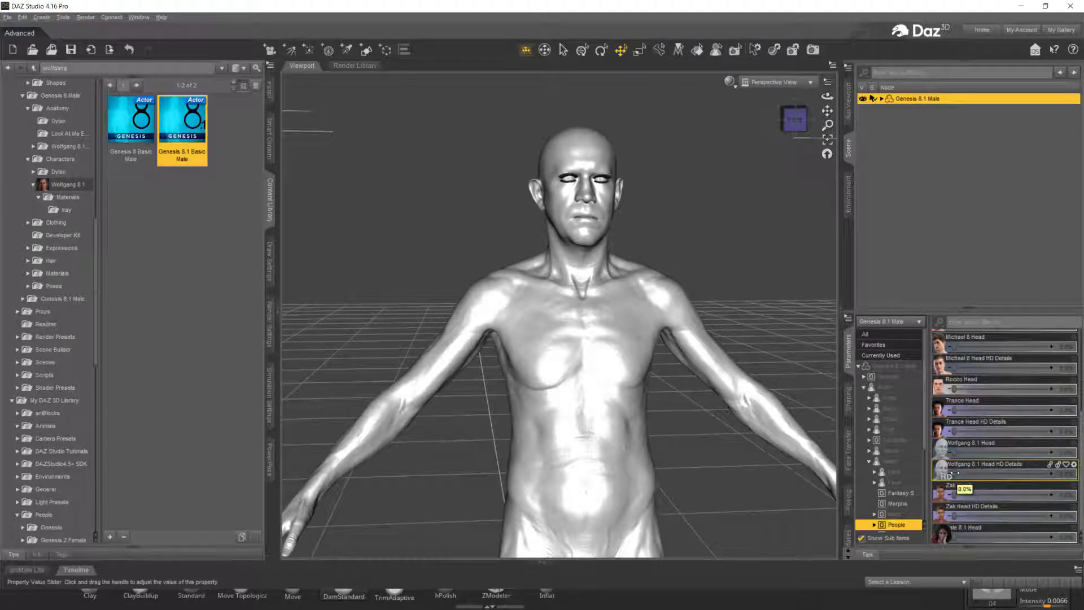
drag(955, 474, 1031, 473)
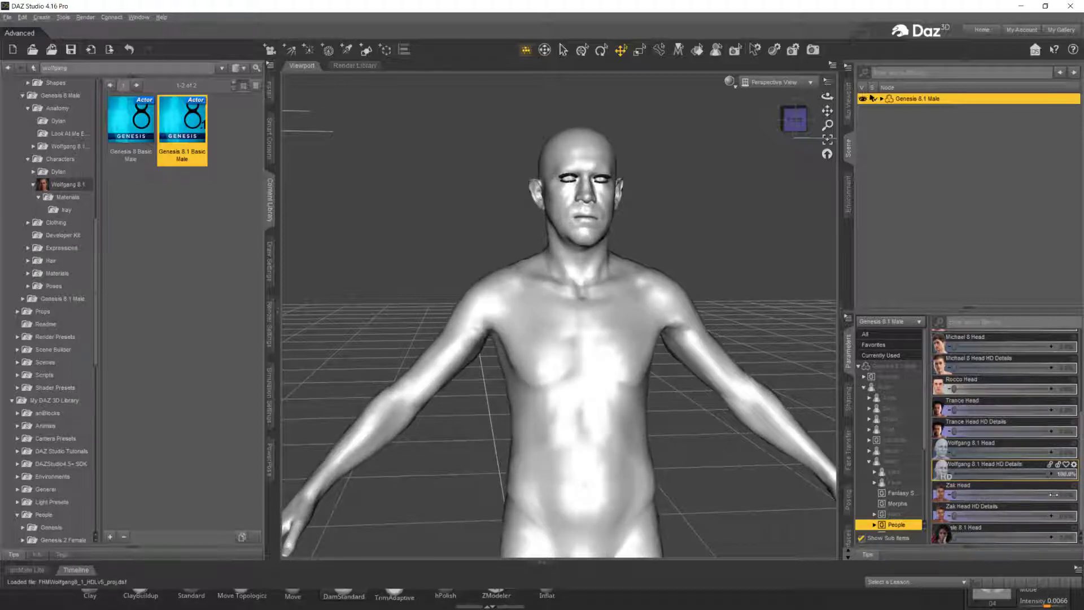
click(793, 120)
mouse_move(793, 119)
mouse_down()
mouse_move(762, 120)
mouse_move(828, 128)
mouse_move(793, 121)
mouse_up()
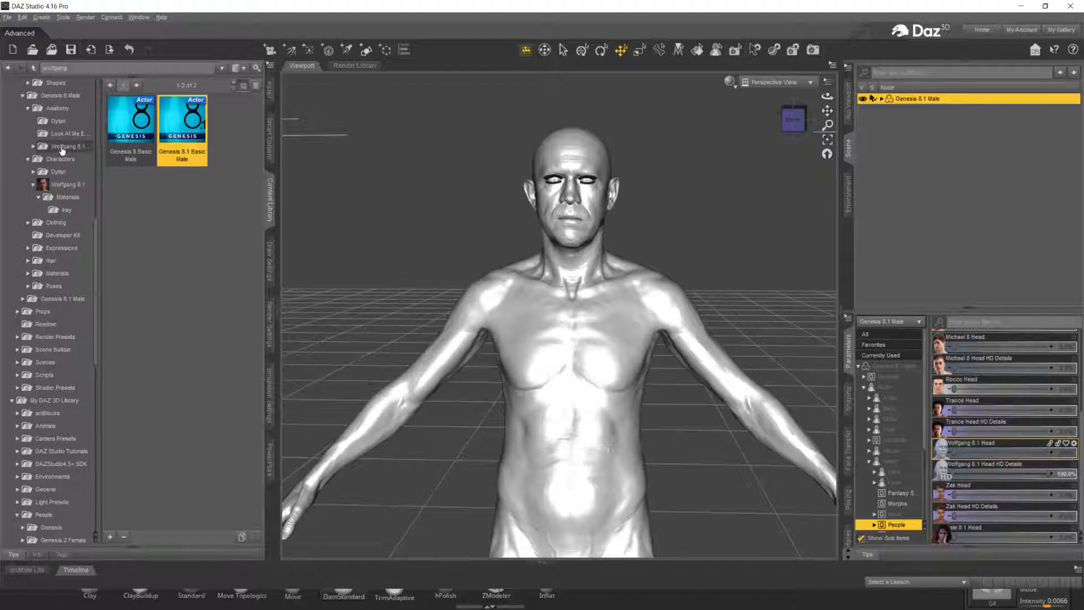
Step: Add the Wolfgang 8.1 Eyebrows wearable from the Genesis 8 Male Anatomy folder to the figure
click(38, 147)
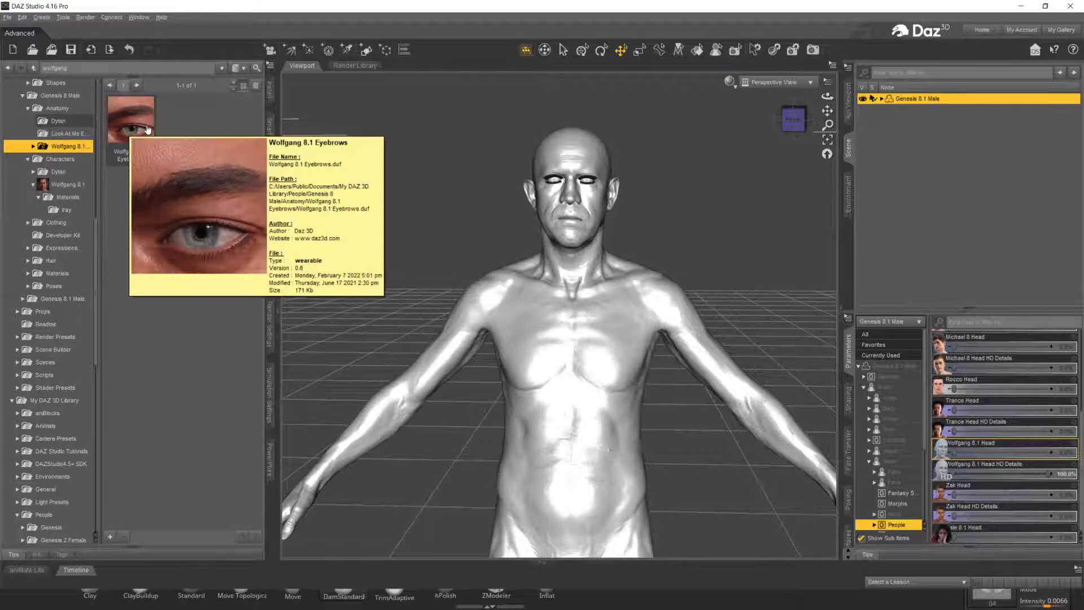
double_click(129, 129)
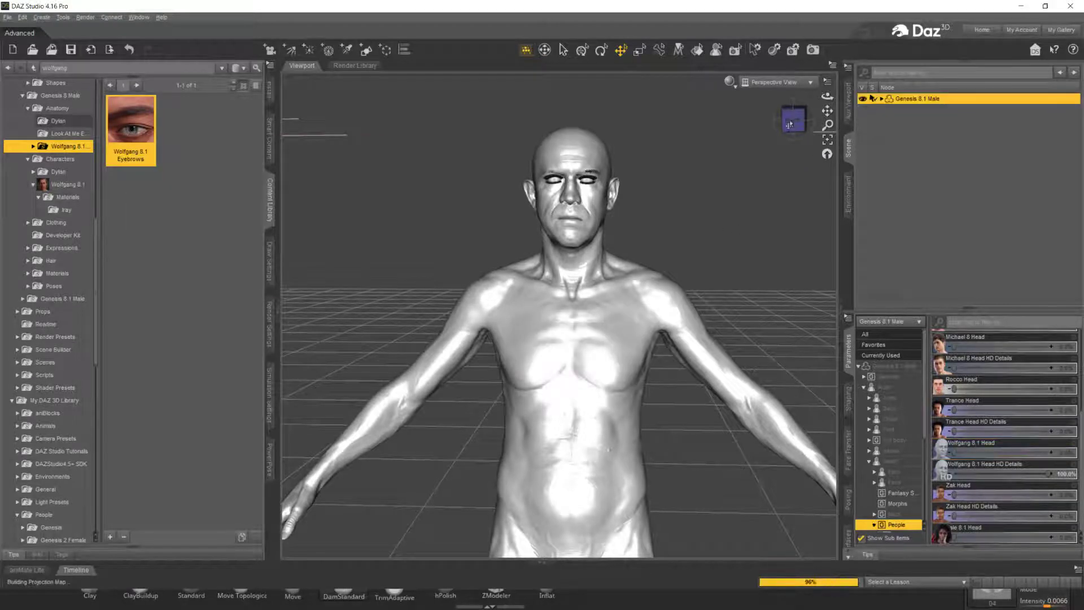
drag(789, 124, 782, 137)
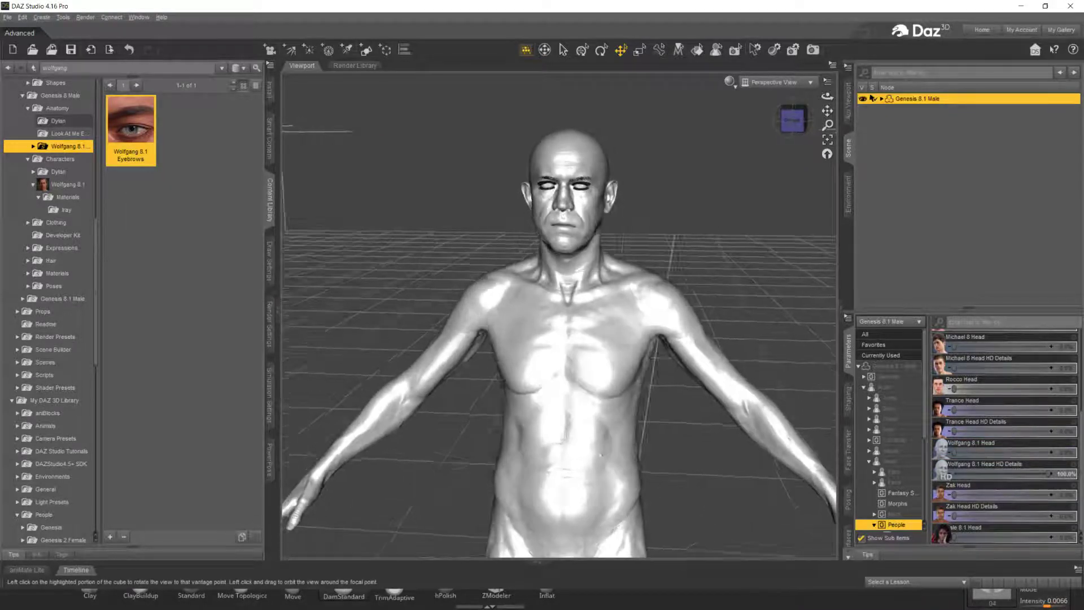
click(792, 120)
scroll(44, 421, down, 1)
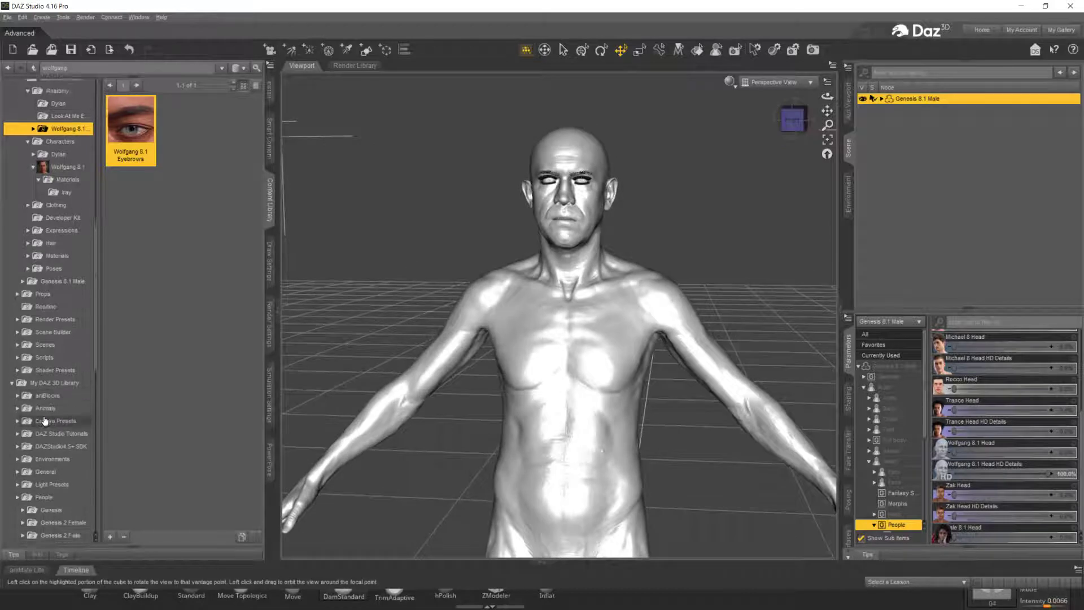
Step: Try posing the figure's left arm by pulling the hand inward in the viewport, and undo the move
scroll(44, 421, down, 4)
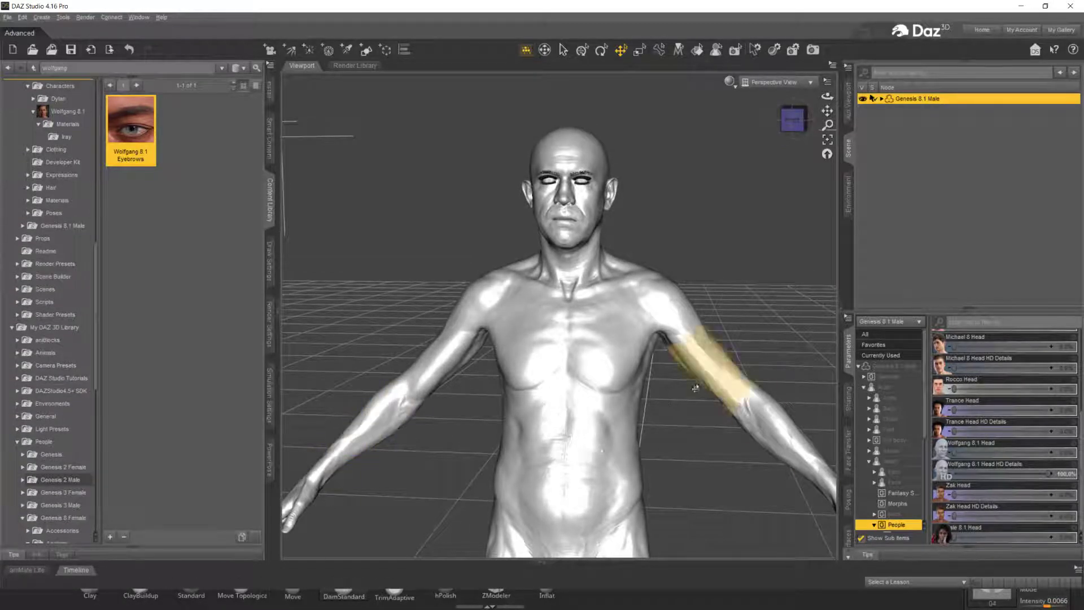
scroll(695, 388, down, 3)
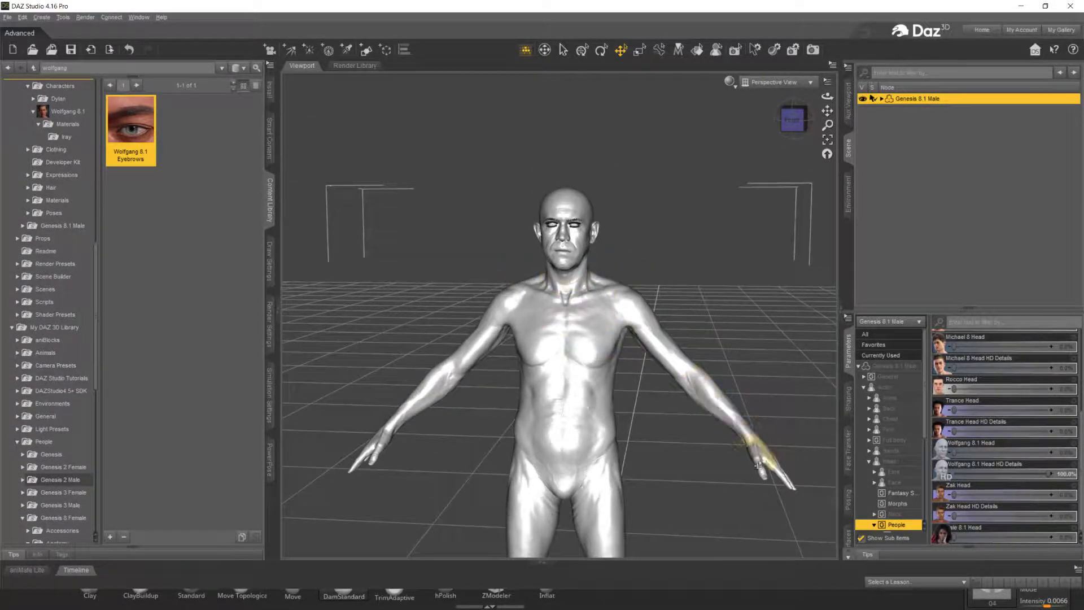
drag(758, 464, 711, 446)
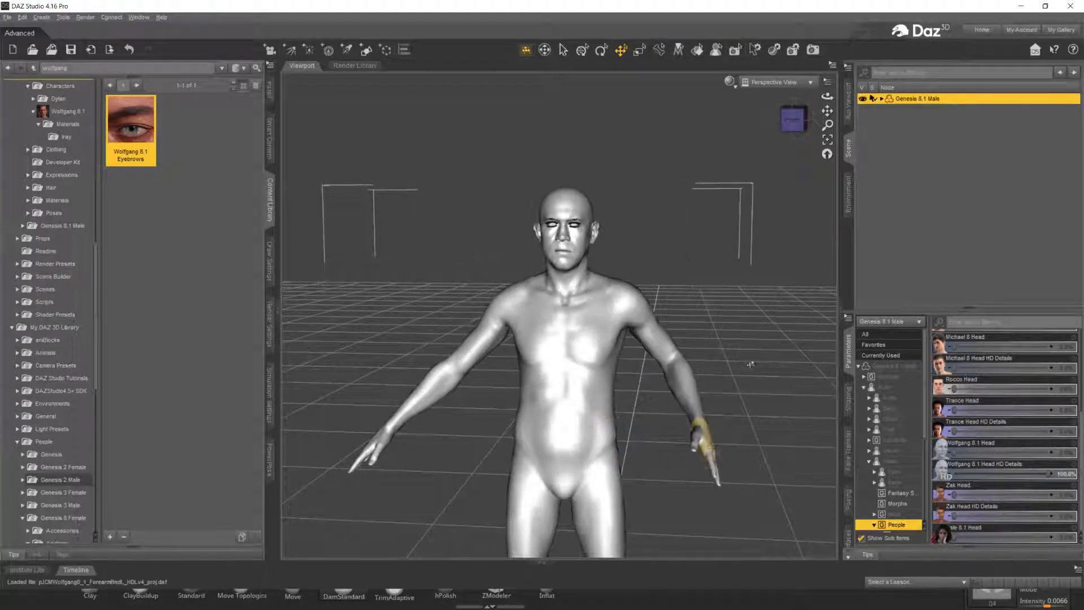
mouse_move(827, 97)
mouse_down()
mouse_move(855, 84)
mouse_move(790, 111)
mouse_move(836, 108)
mouse_up()
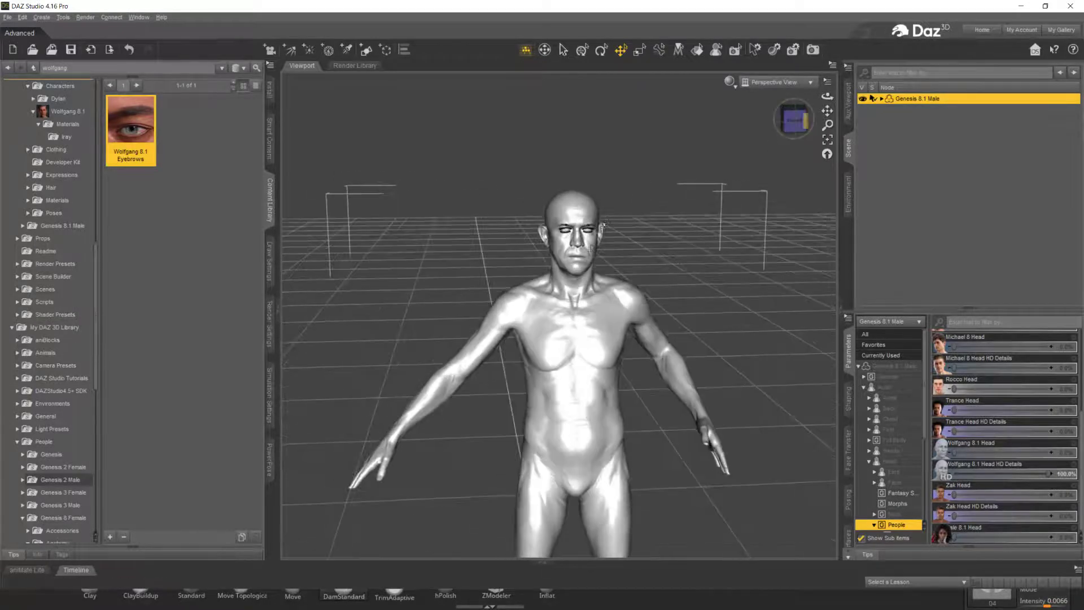
key(ctrl+z)
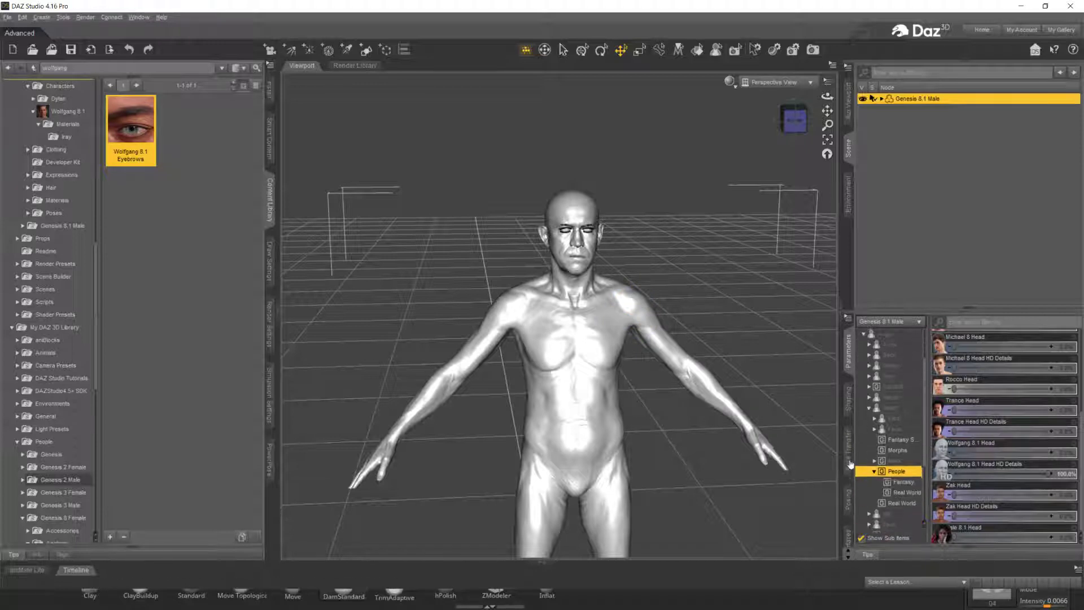
Step: Try an angry facial expression on the head using the Jaw Forward, Jaw Left and Angry pose controls, and undo it
click(848, 498)
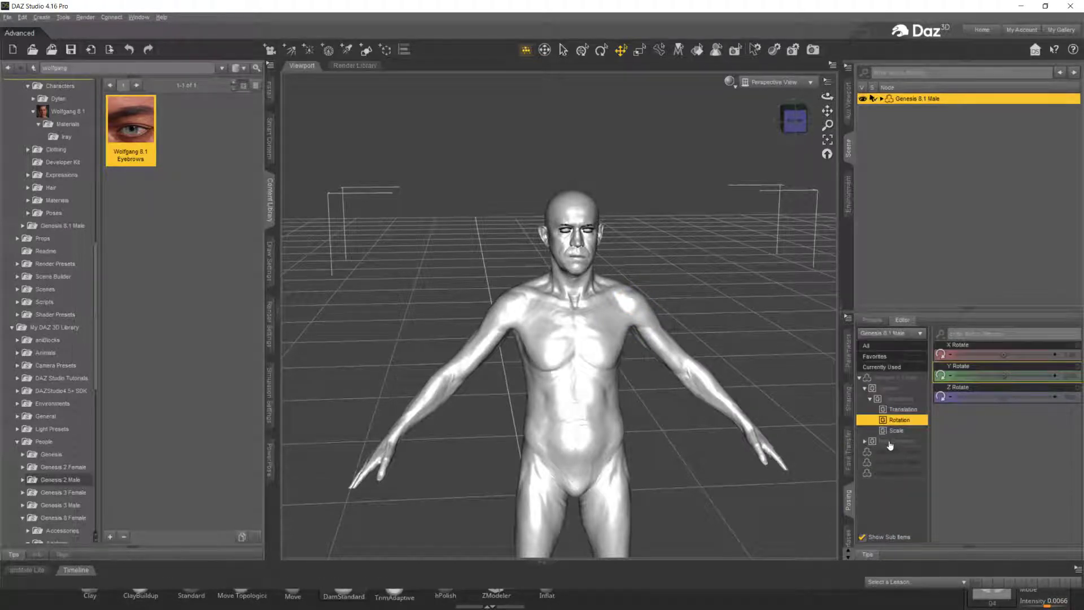
click(889, 442)
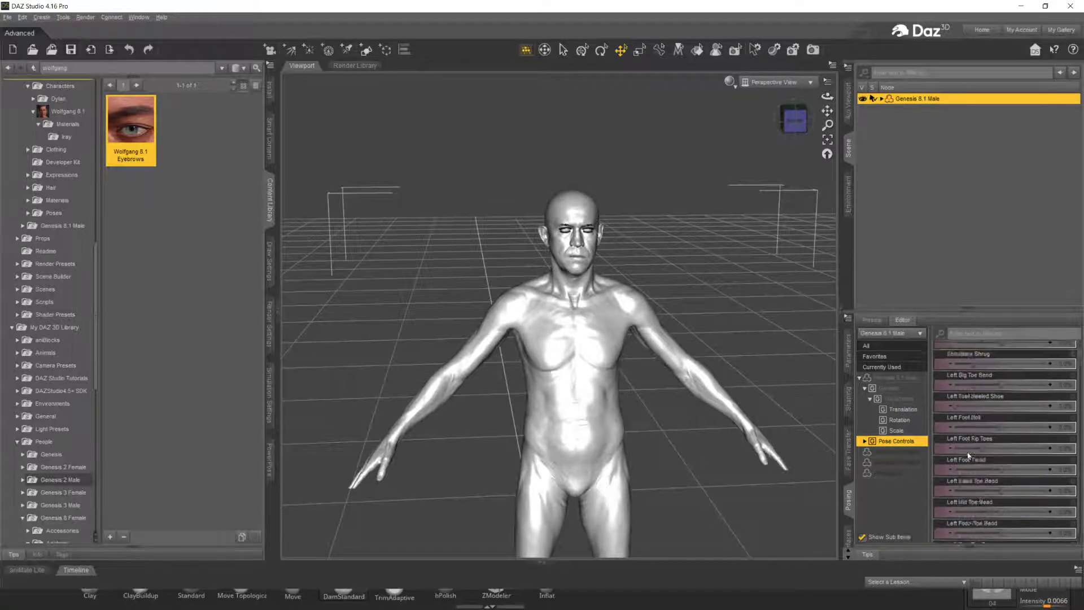
click(588, 218)
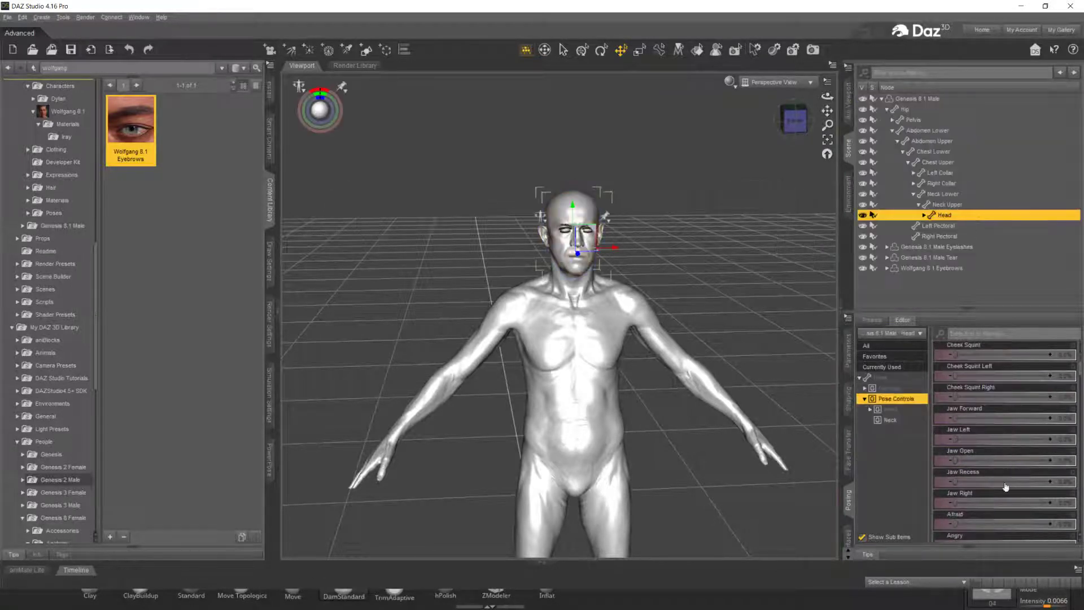
scroll(750, 303, down, 2)
scroll(750, 303, up, 3)
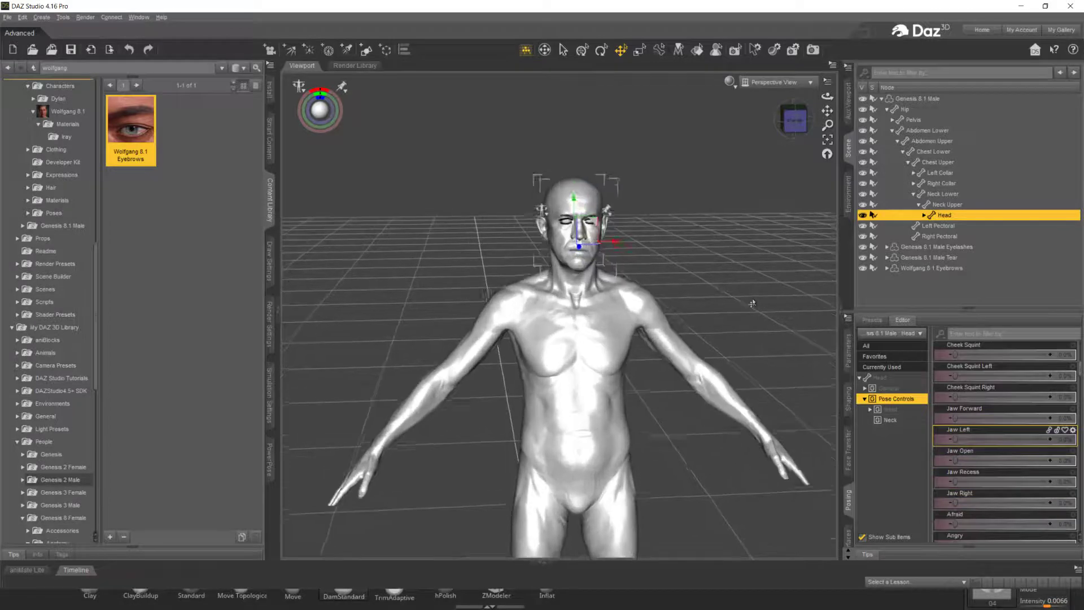
scroll(965, 527, down, 1)
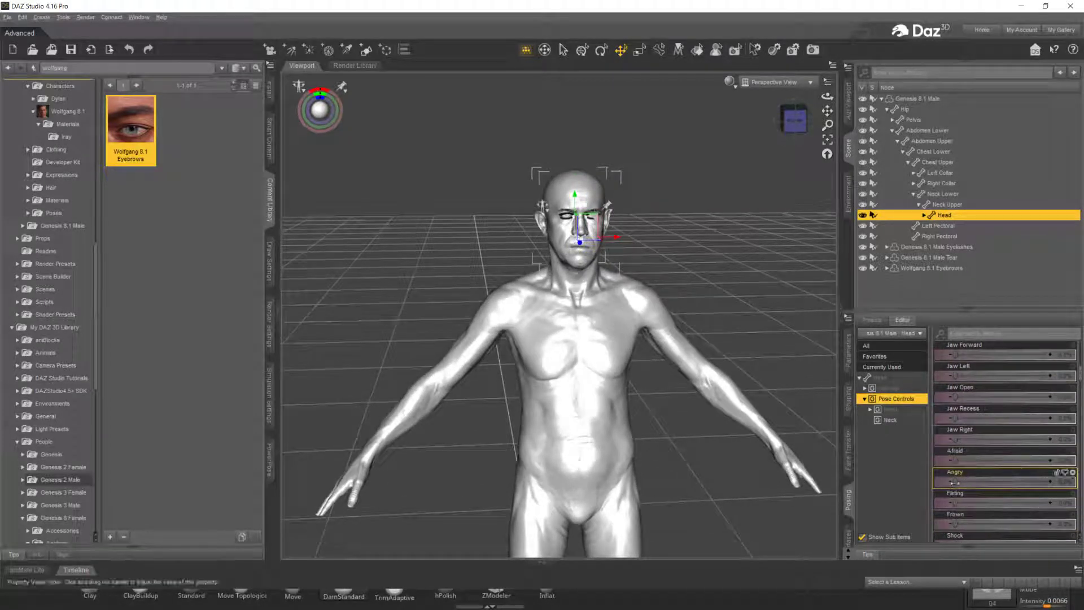
click(989, 480)
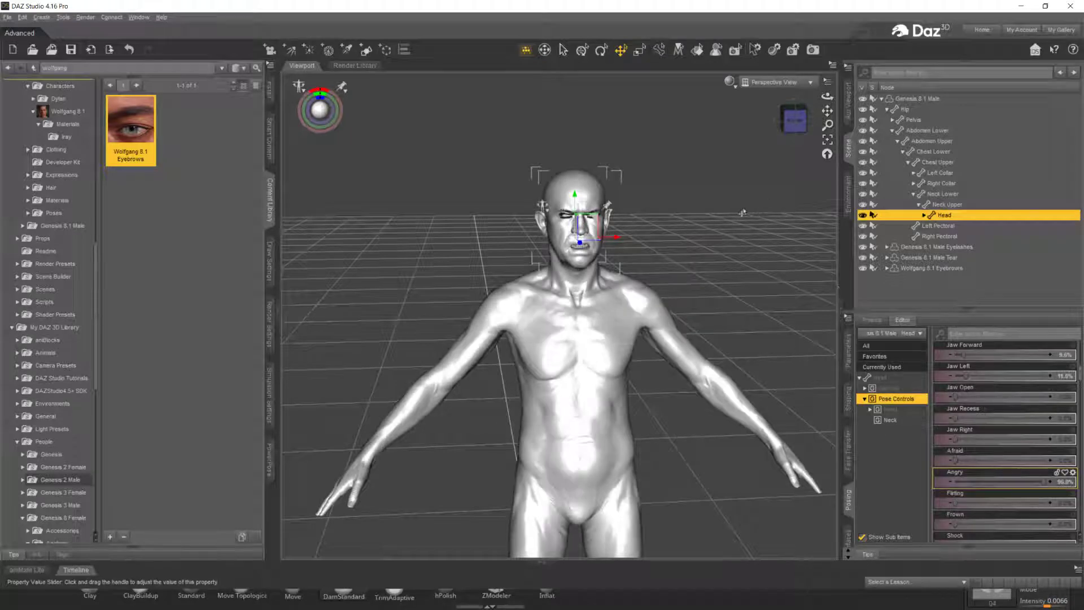
click(737, 219)
mouse_move(796, 121)
mouse_down()
mouse_move(744, 104)
mouse_move(801, 129)
mouse_up()
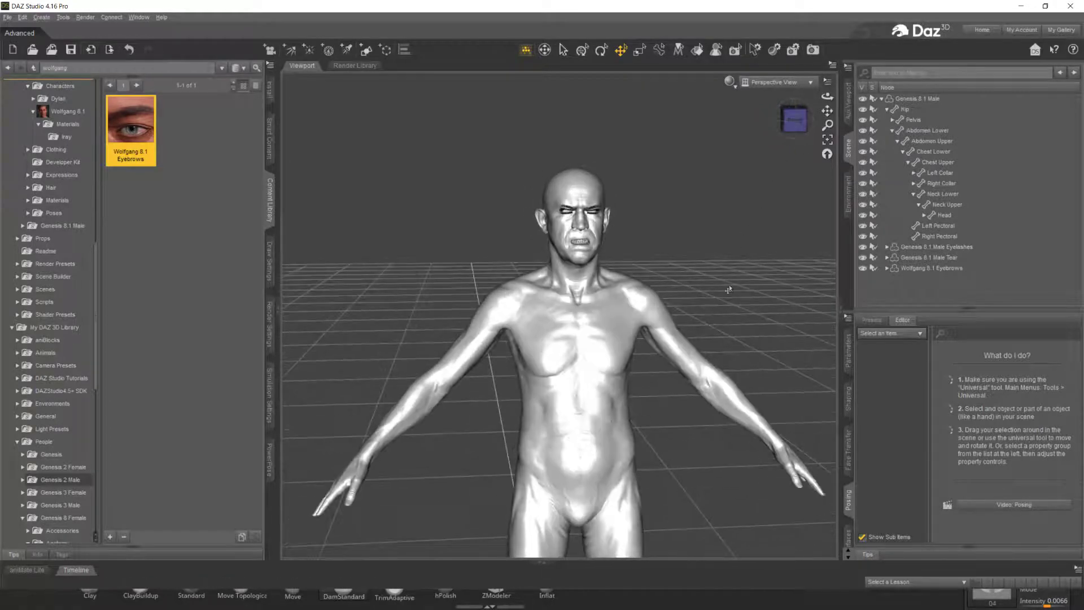
key(ctrl+z)
Step: Apply the Councel_01 pose from Genesis 8 Male Custom Poses to the Genesis 8.1 Male, leaving limits on
click(903, 100)
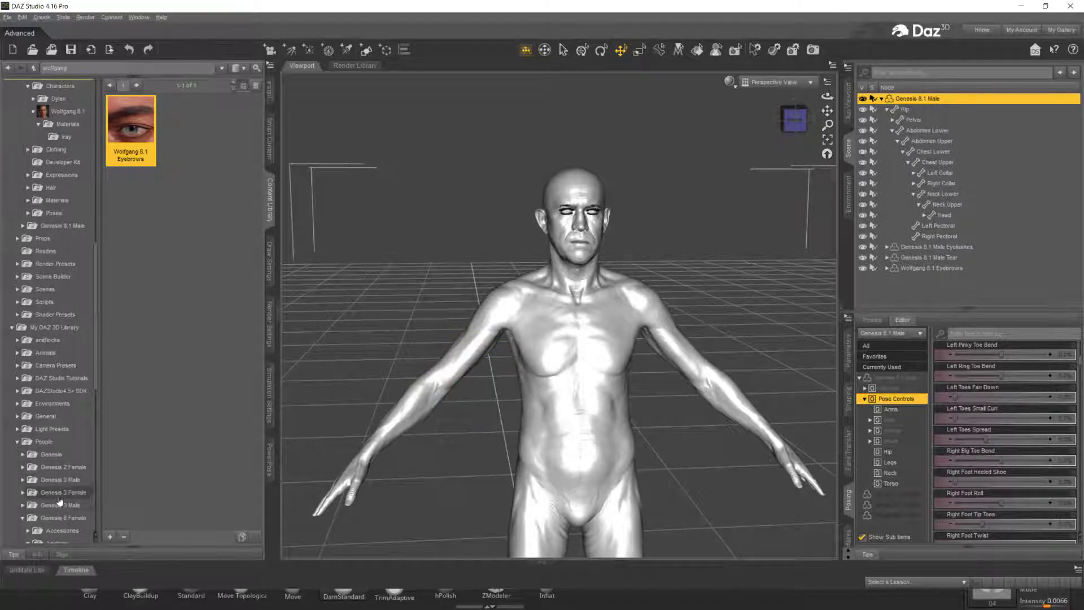
scroll(59, 506, down, 1)
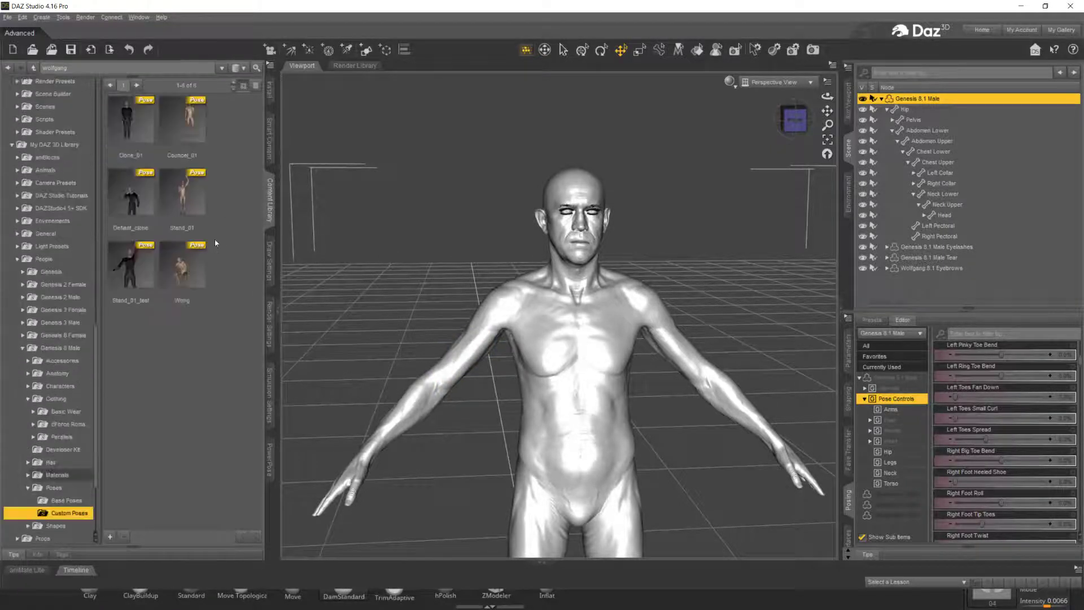
double_click(192, 121)
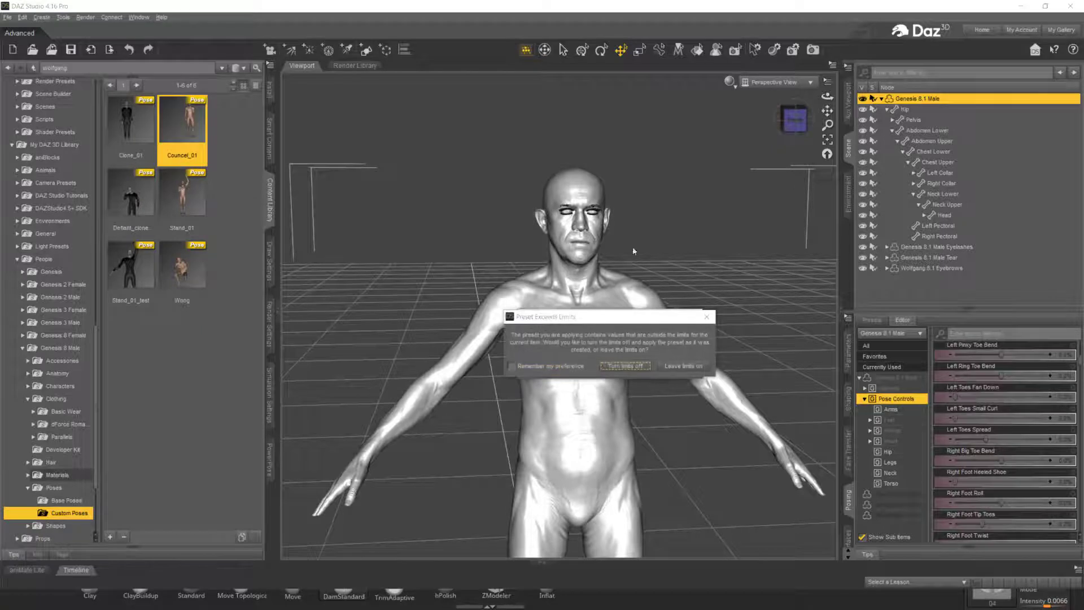
click(683, 366)
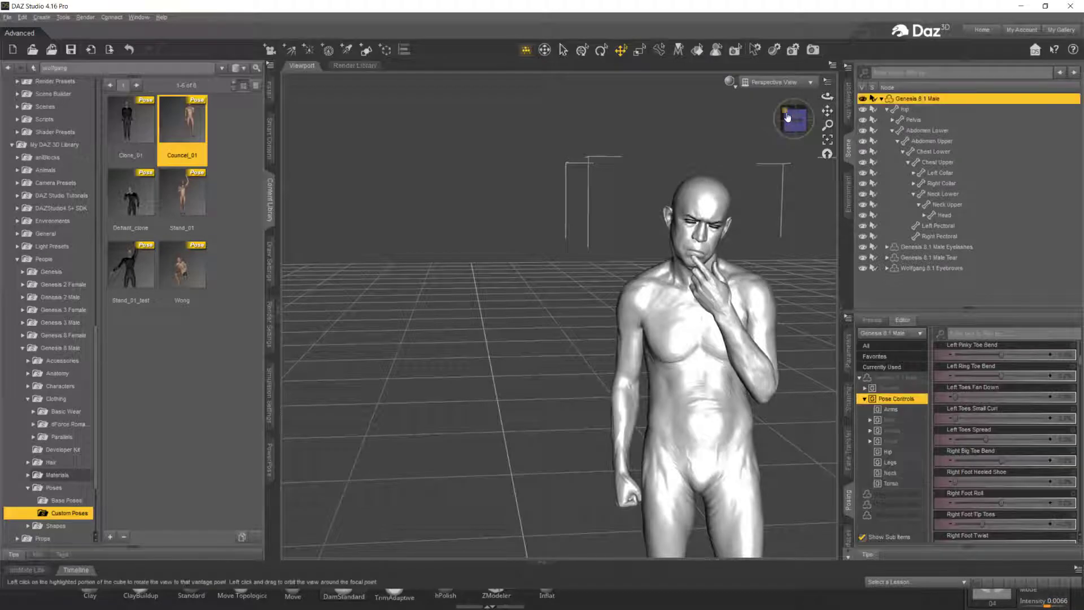
drag(795, 119, 827, 110)
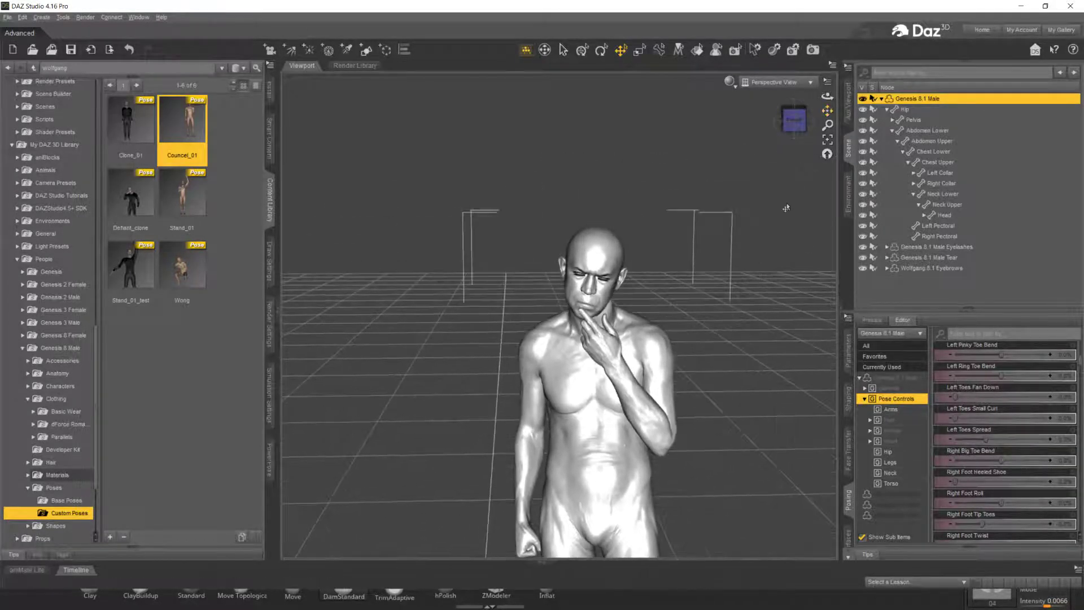
scroll(784, 209, up, 3)
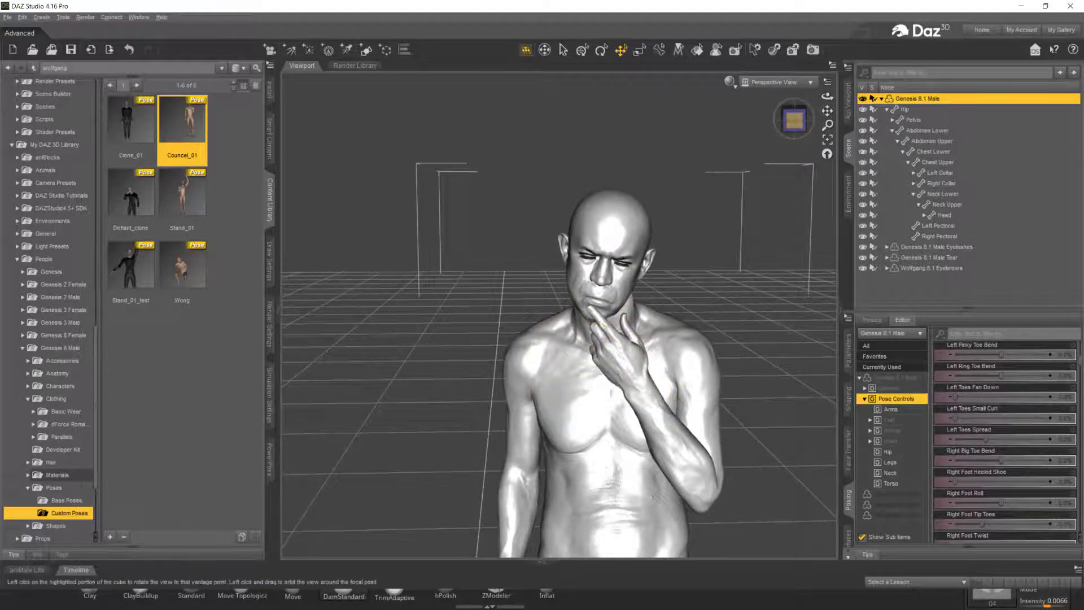
drag(795, 121, 796, 115)
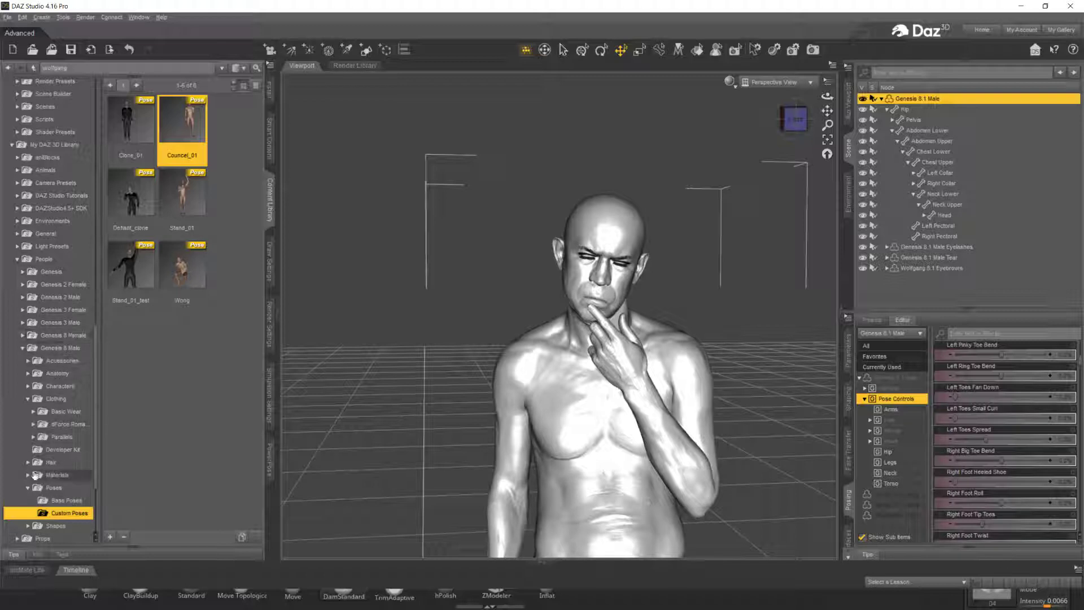
Step: Dress the Genesis 8.1 Male in Basic Wear Outfit 1 from the Genesis 8 Male Basic Wear clothing, fitted to the figure
click(56, 399)
click(66, 412)
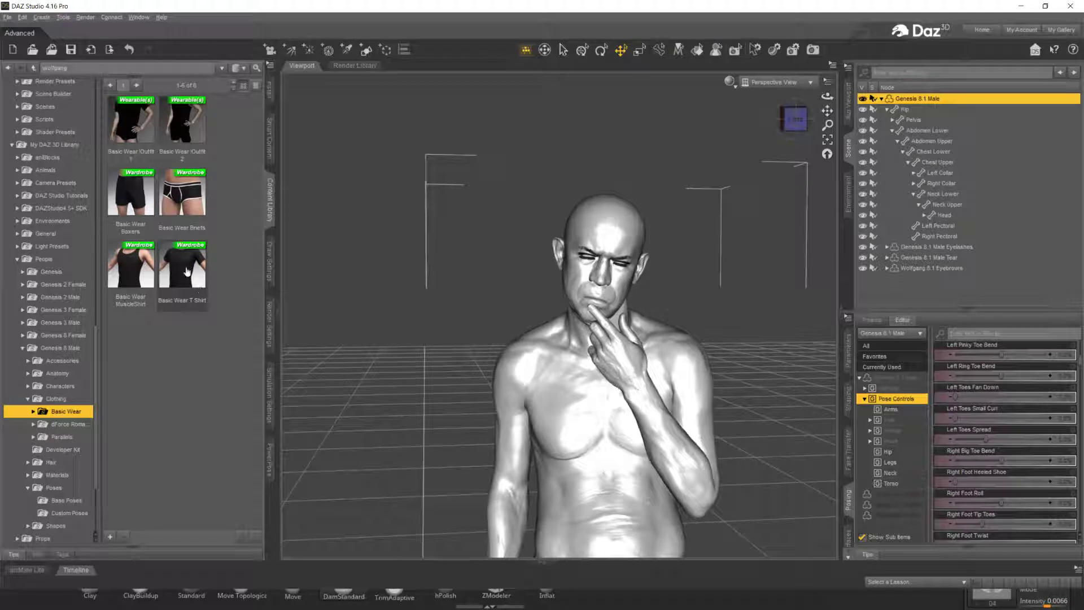
double_click(130, 124)
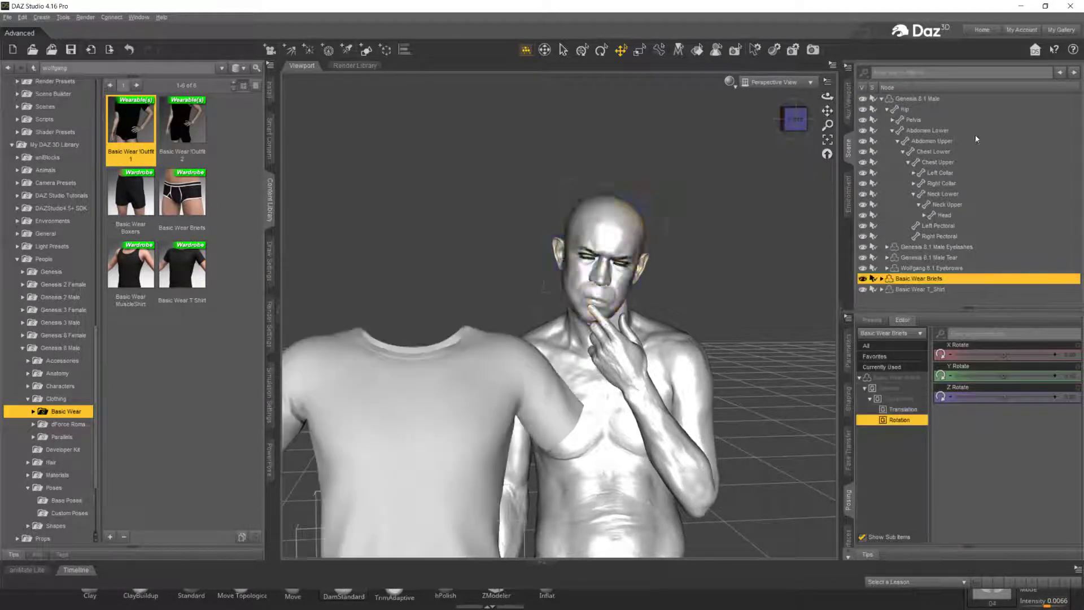
key(ctrl+z)
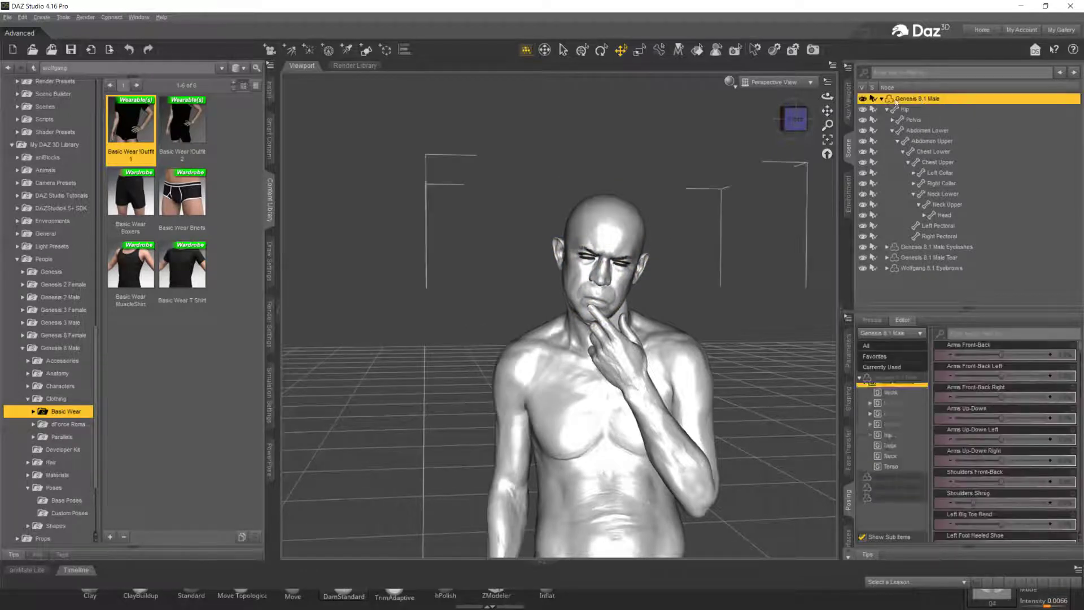
double_click(139, 116)
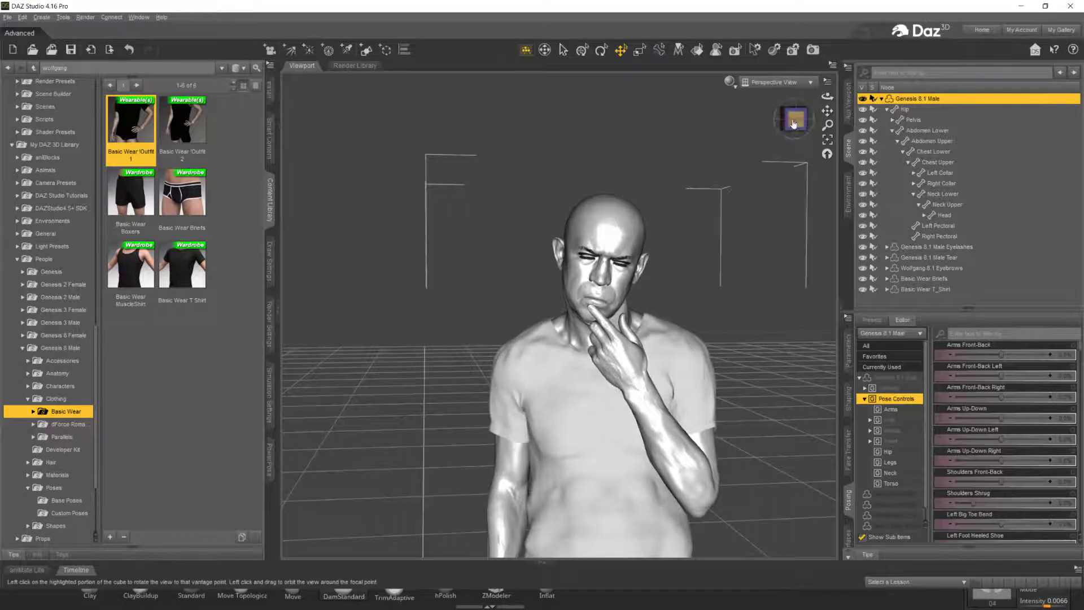
mouse_move(794, 120)
mouse_down()
mouse_move(807, 121)
mouse_move(791, 158)
mouse_move(773, 161)
mouse_move(797, 121)
mouse_move(767, 119)
mouse_move(799, 112)
mouse_up()
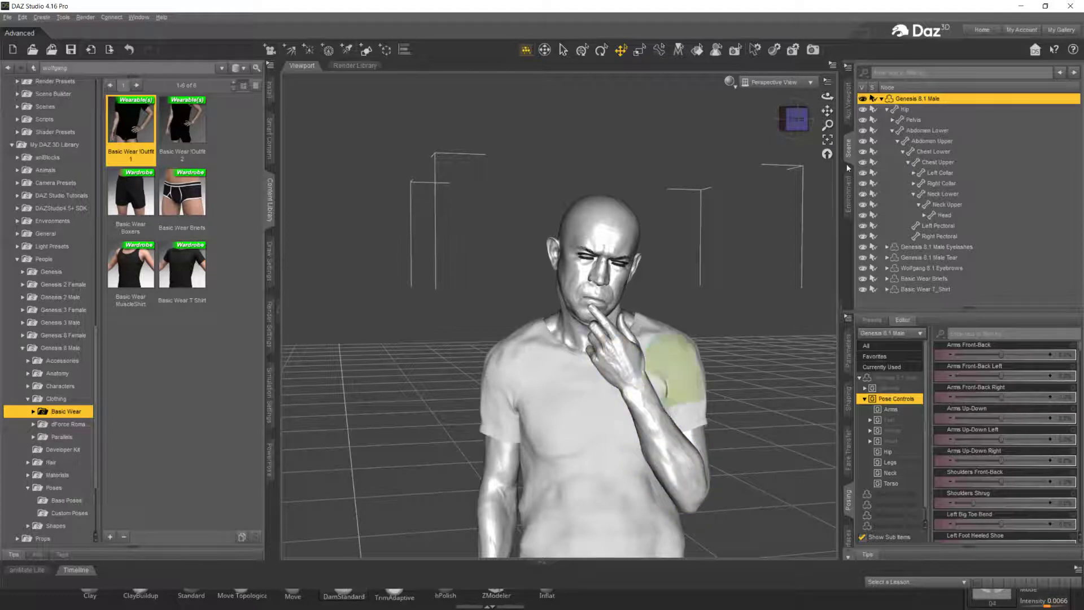
drag(798, 121, 795, 120)
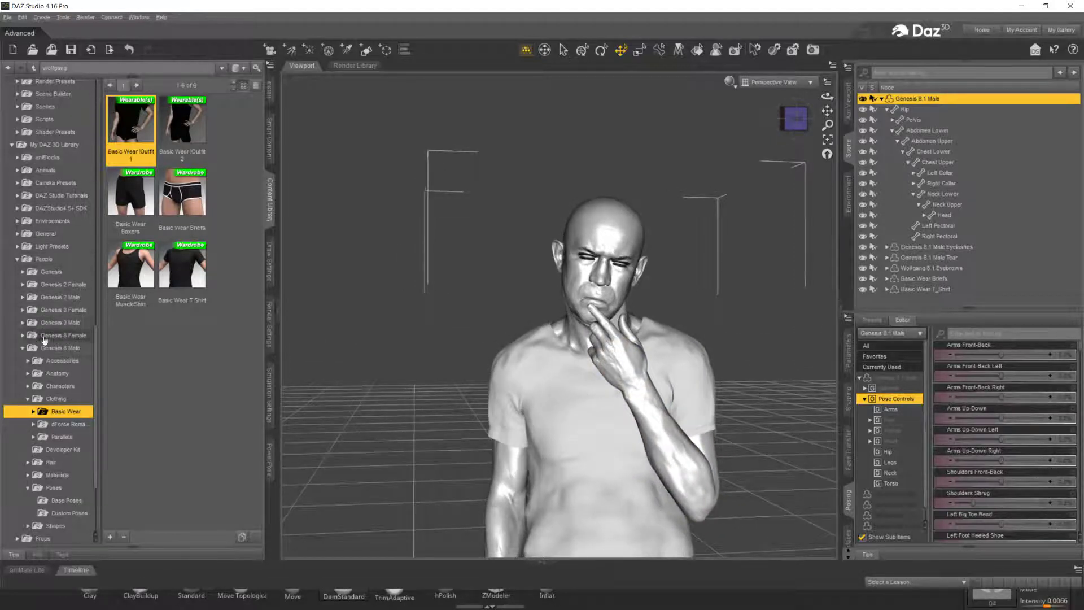
Step: Apply the Wolfgang 8.1 All Maps HD Iray material to the figure and change the viewport's draw style
click(46, 387)
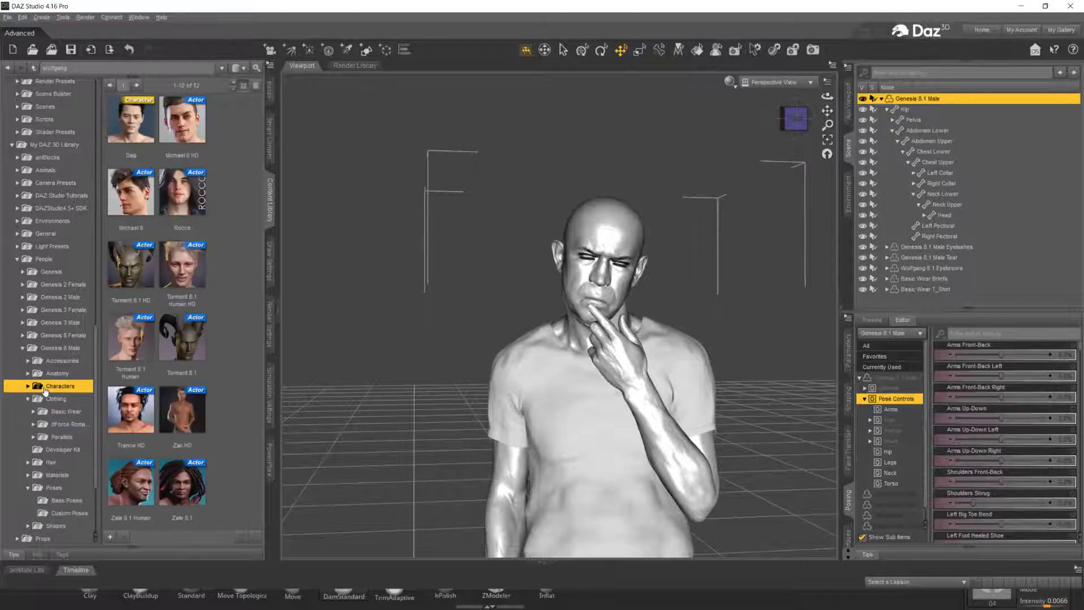
click(56, 297)
click(44, 260)
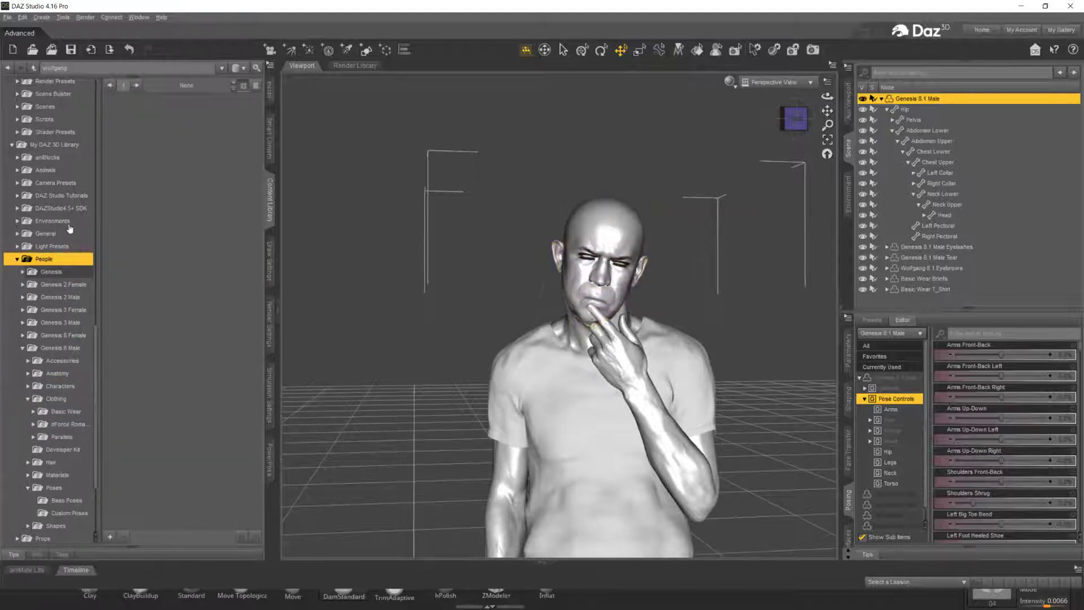
scroll(64, 213, up, 2)
scroll(64, 213, up, 6)
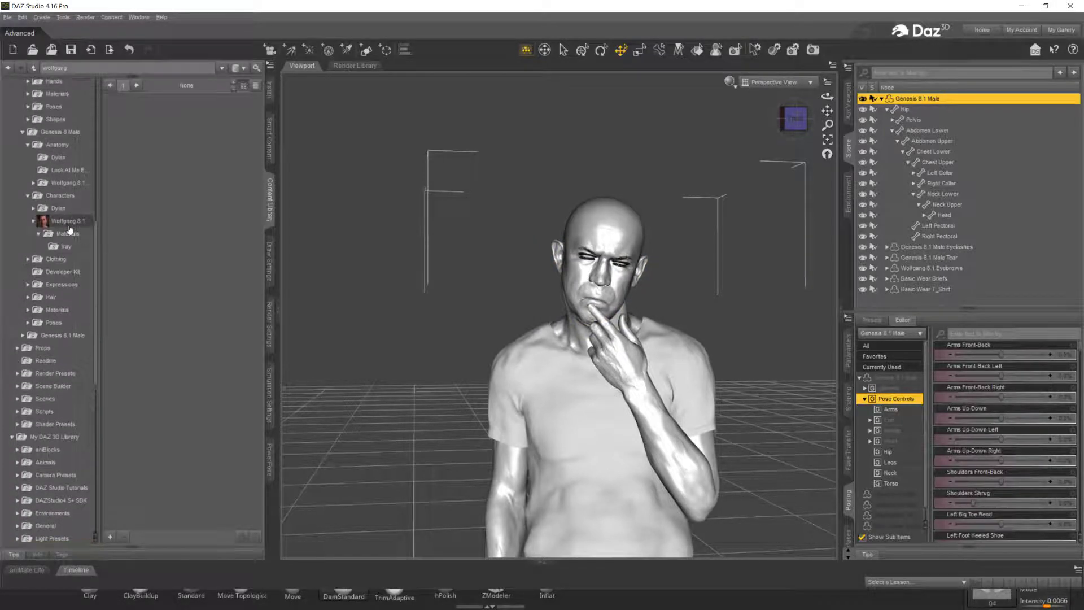
click(66, 246)
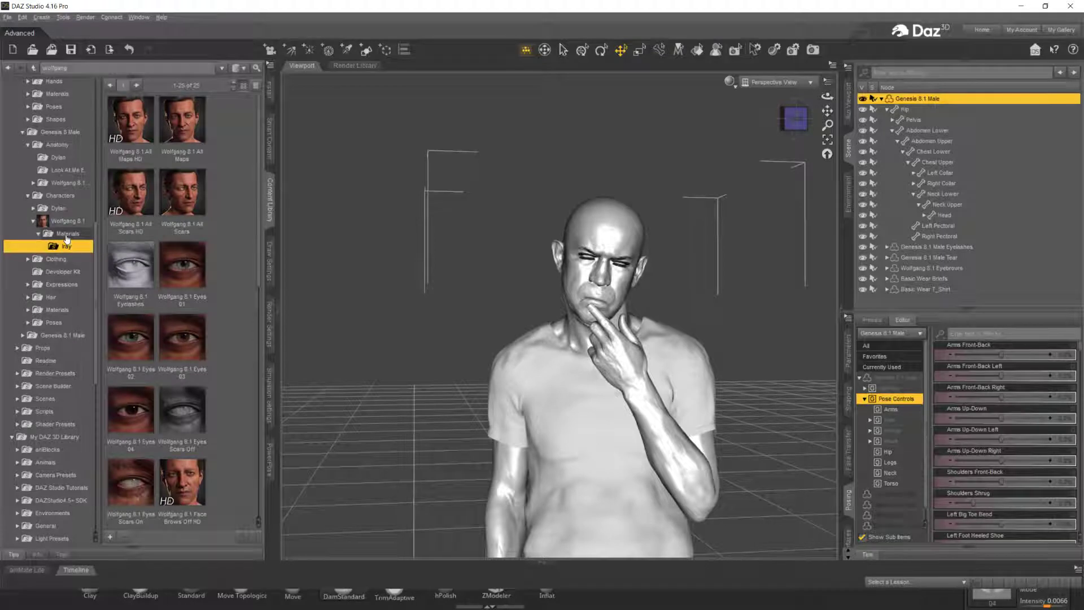
double_click(131, 129)
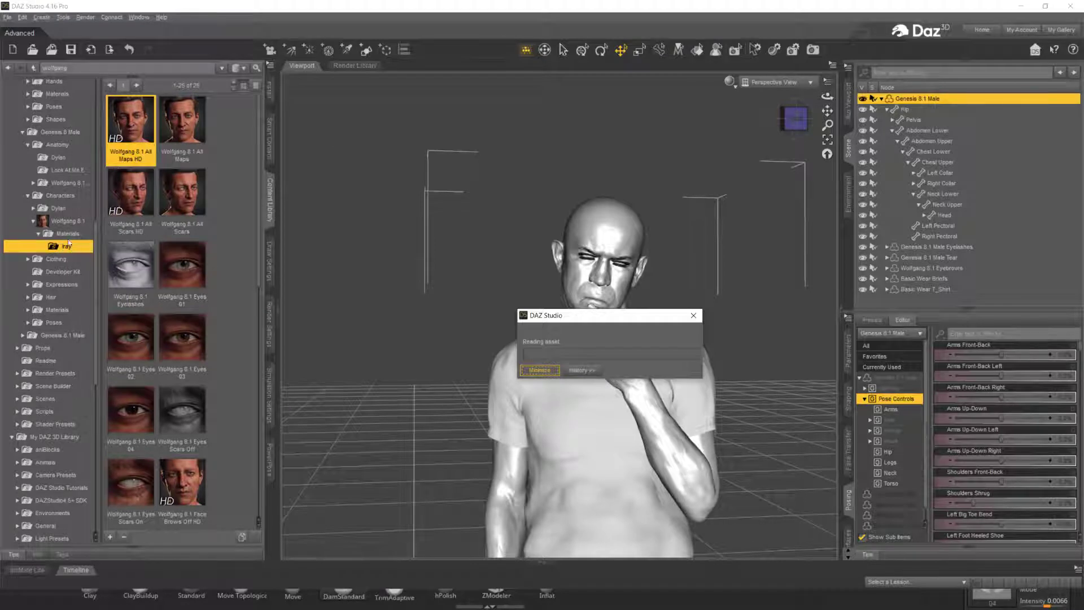
click(733, 85)
click(728, 196)
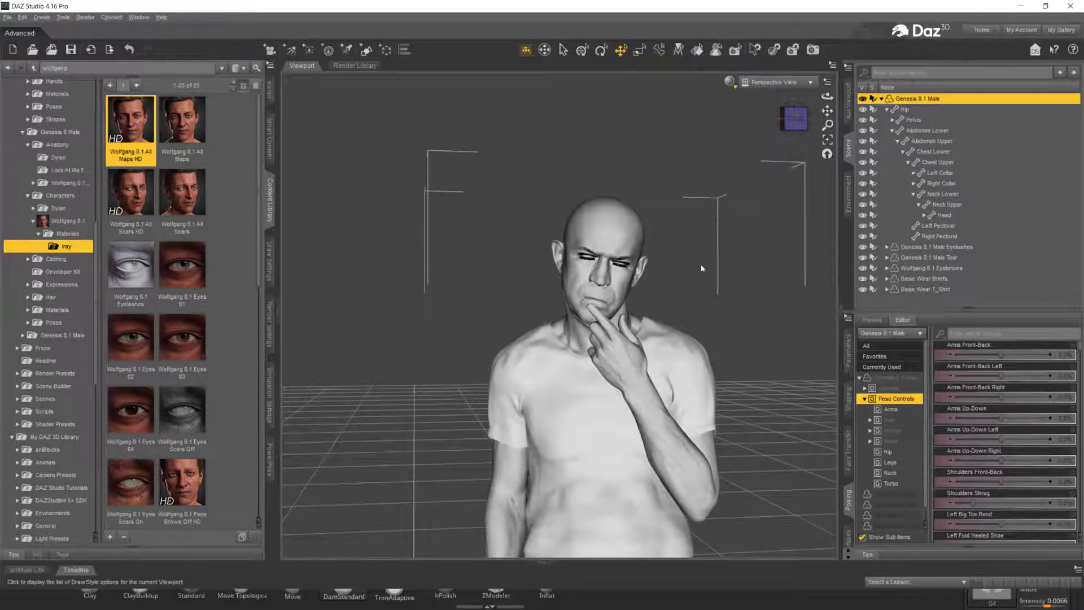
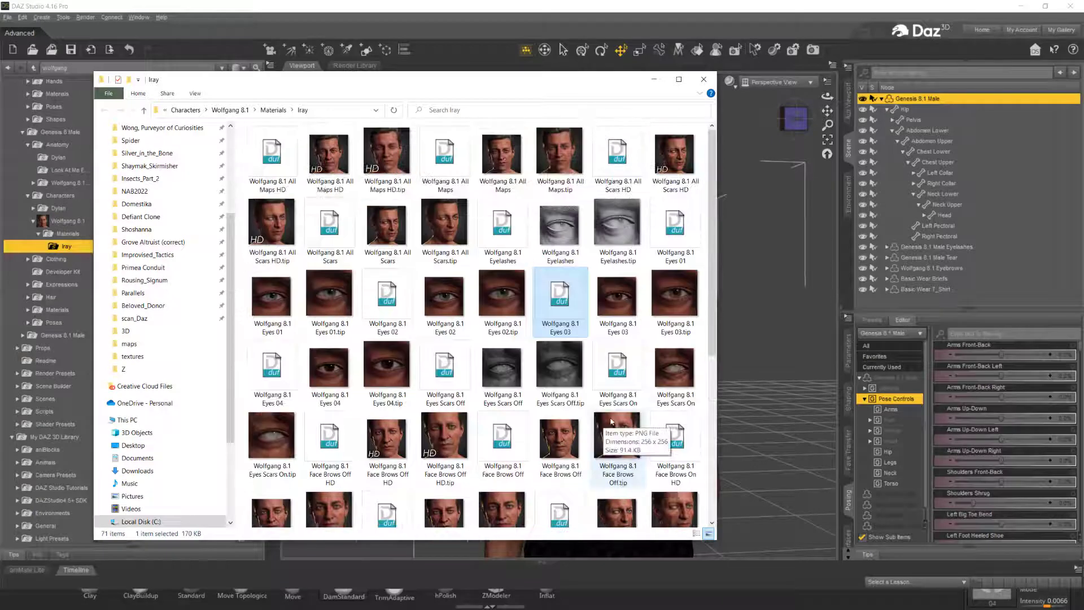
Step: Widen the file browser and go from the Wolfgang 8.1 Iray folder to the Runtime\Textures folder of My DAZ 3D Library
drag(713, 190, 800, 190)
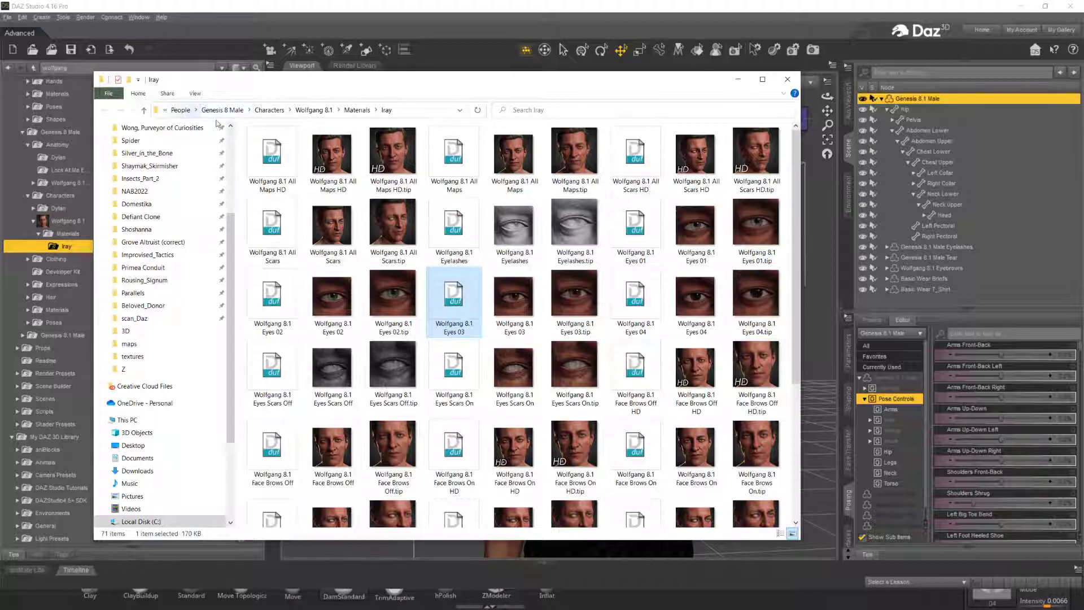
click(179, 110)
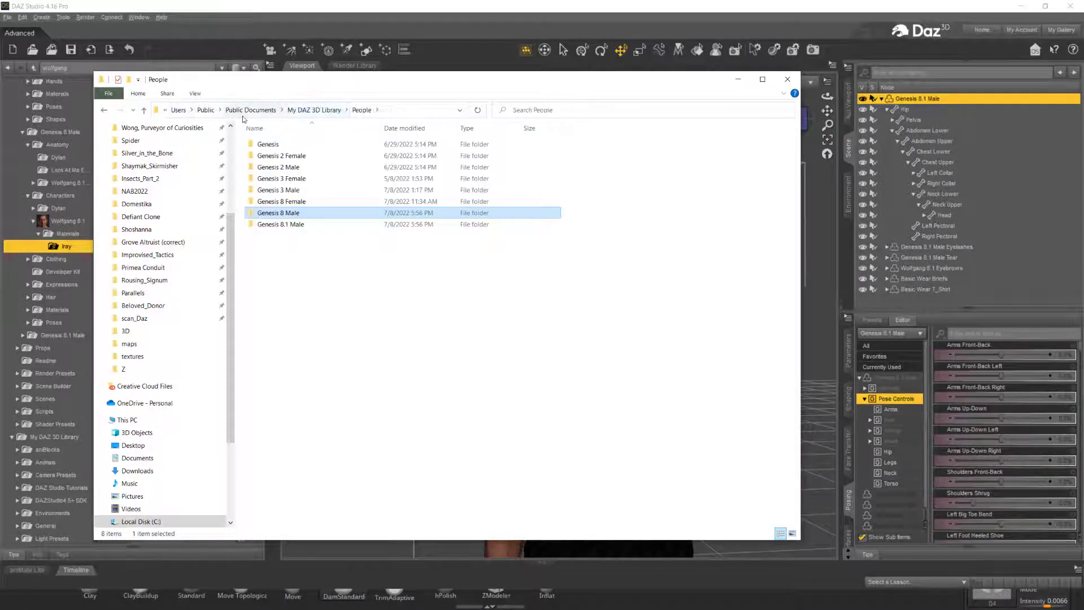
click(314, 110)
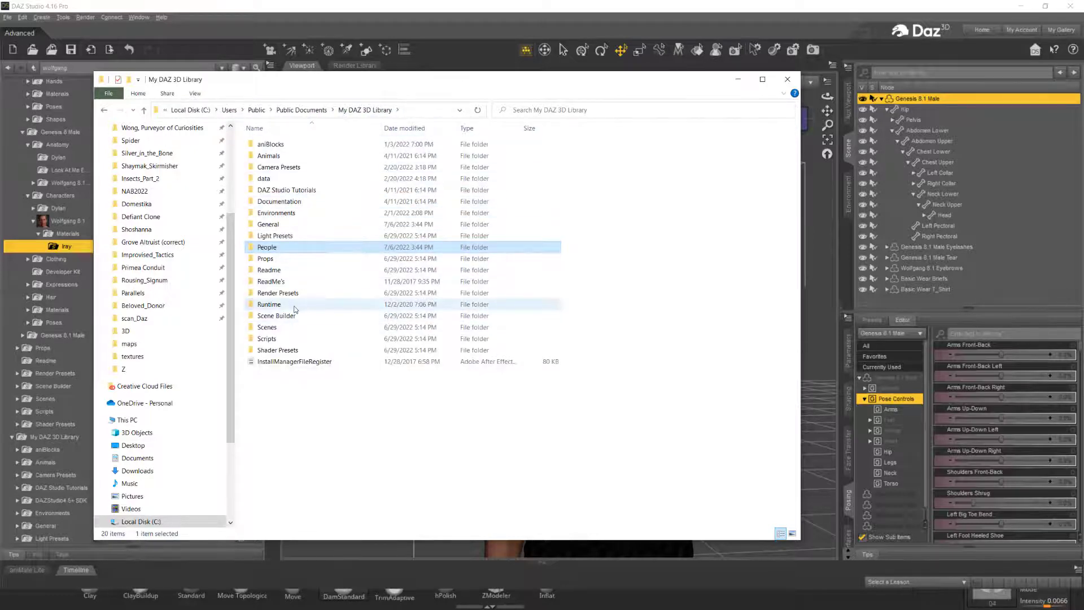
double_click(269, 304)
click(299, 178)
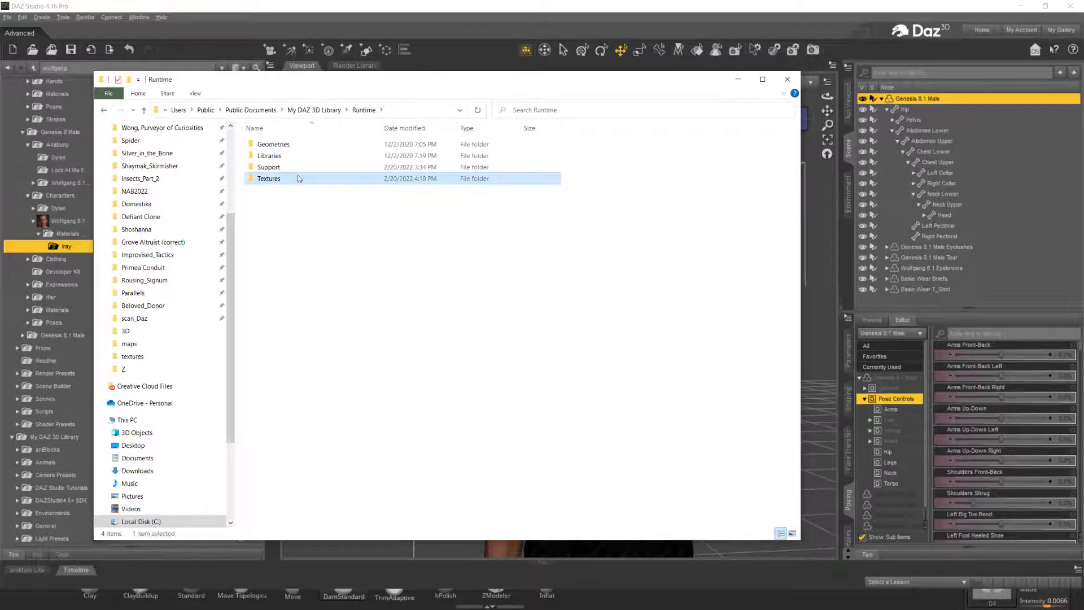
double_click(298, 178)
Step: Search the Textures folder and its Genesis 8 Male subfolder for the character's maps, then return to Textures and move the window aside
scroll(358, 286, down, 5)
scroll(357, 285, down, 4)
scroll(356, 289, up, 1)
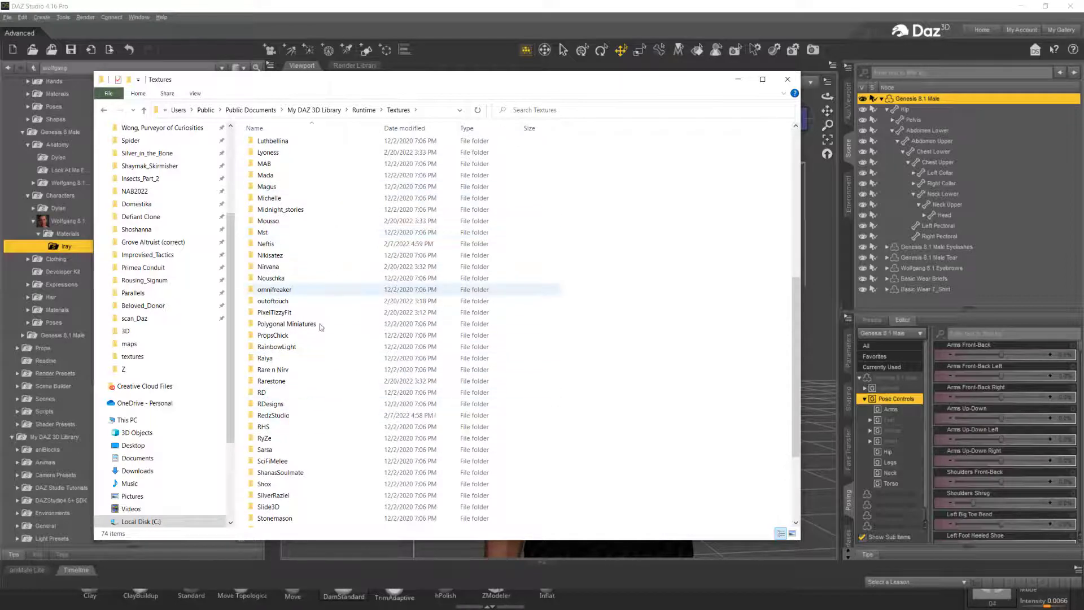
scroll(384, 356, up, 5)
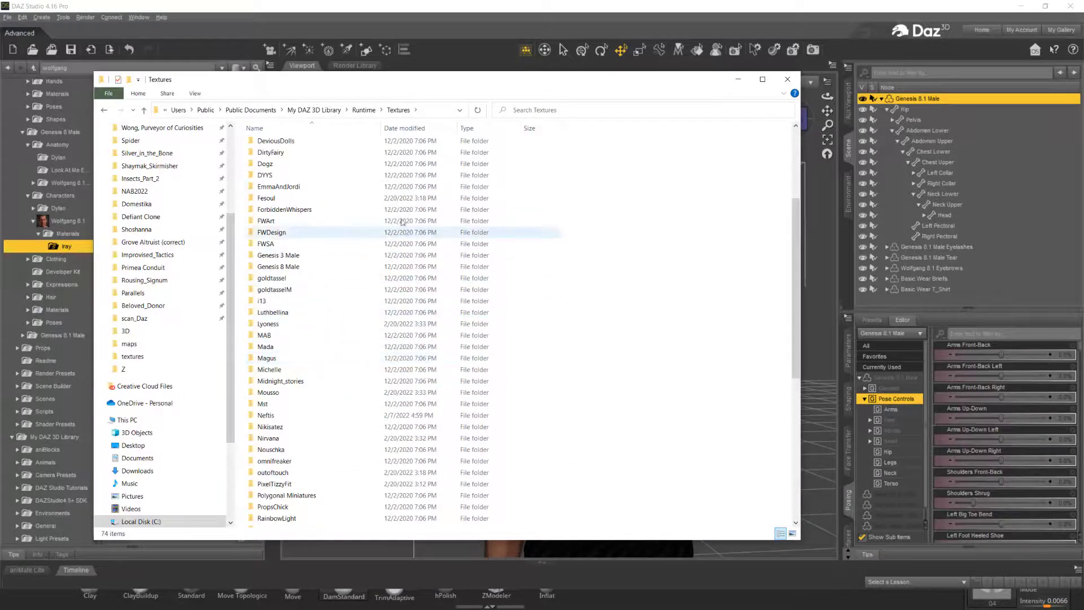
scroll(343, 299, up, 2)
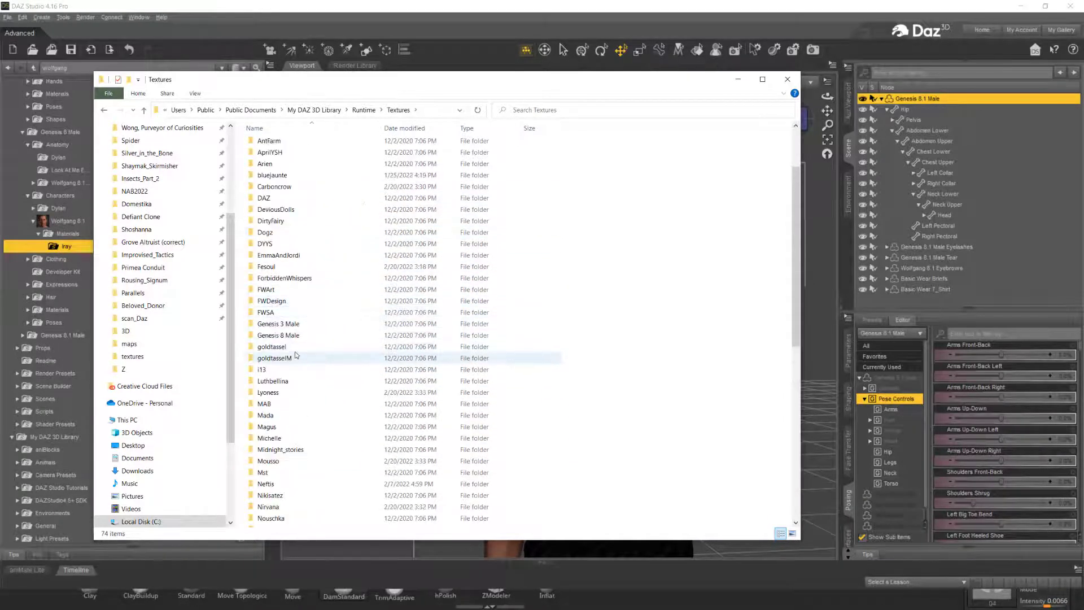
double_click(280, 335)
click(288, 144)
double_click(288, 144)
click(316, 109)
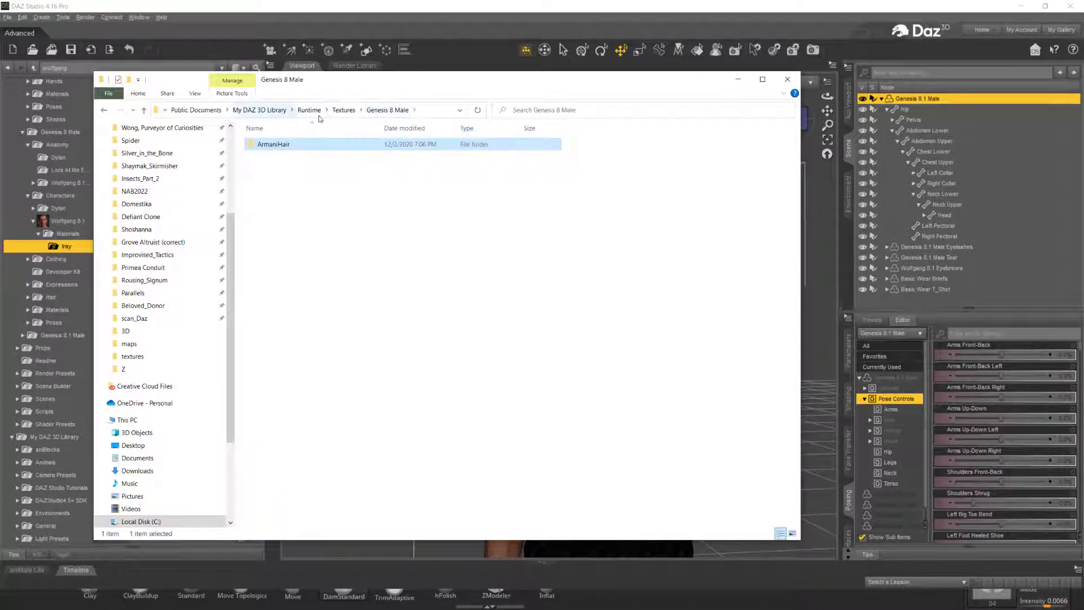
click(343, 109)
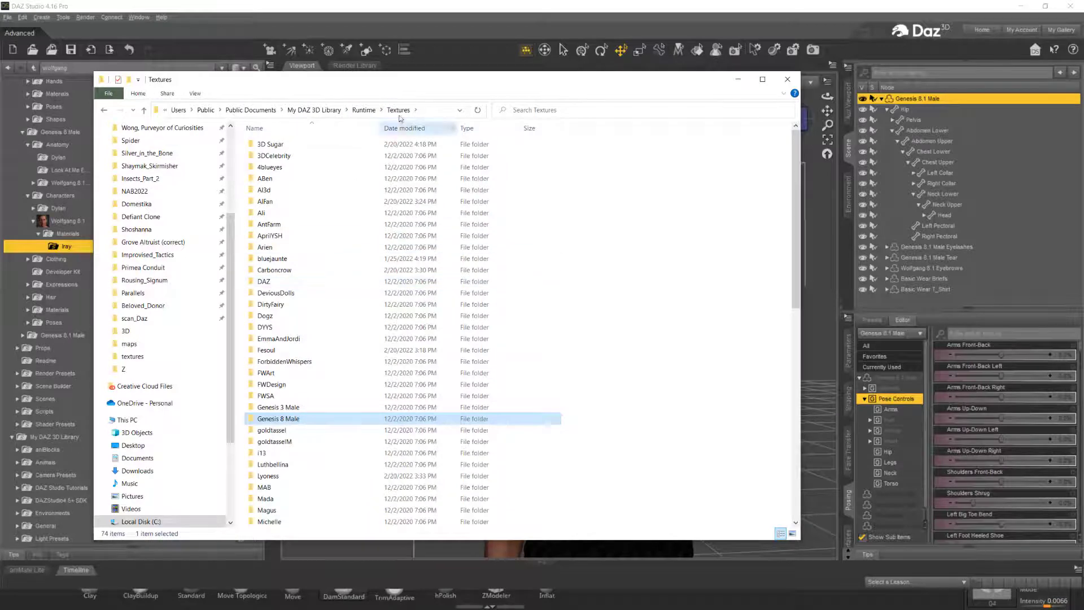
drag(451, 81, 1083, 192)
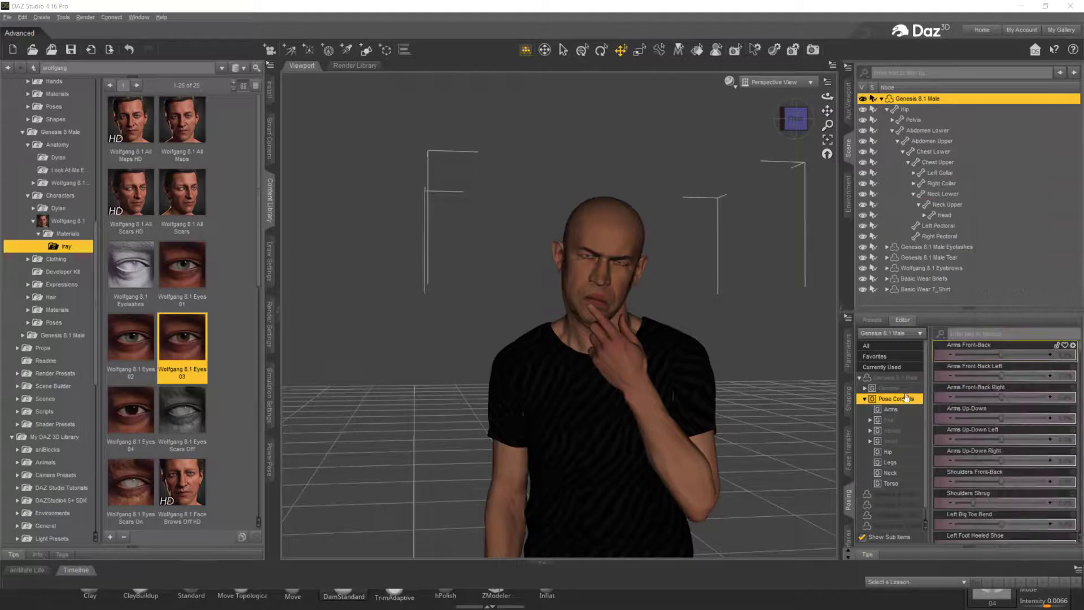
Step: Show the surface settings of the Genesis 8.1 Male and select its Body surface
click(848, 535)
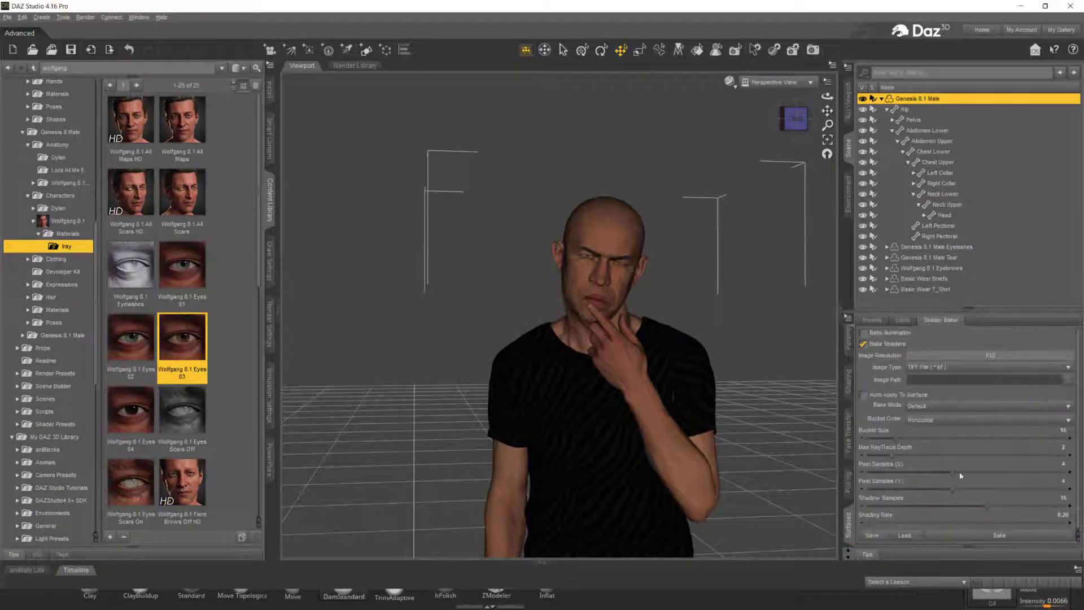
click(903, 321)
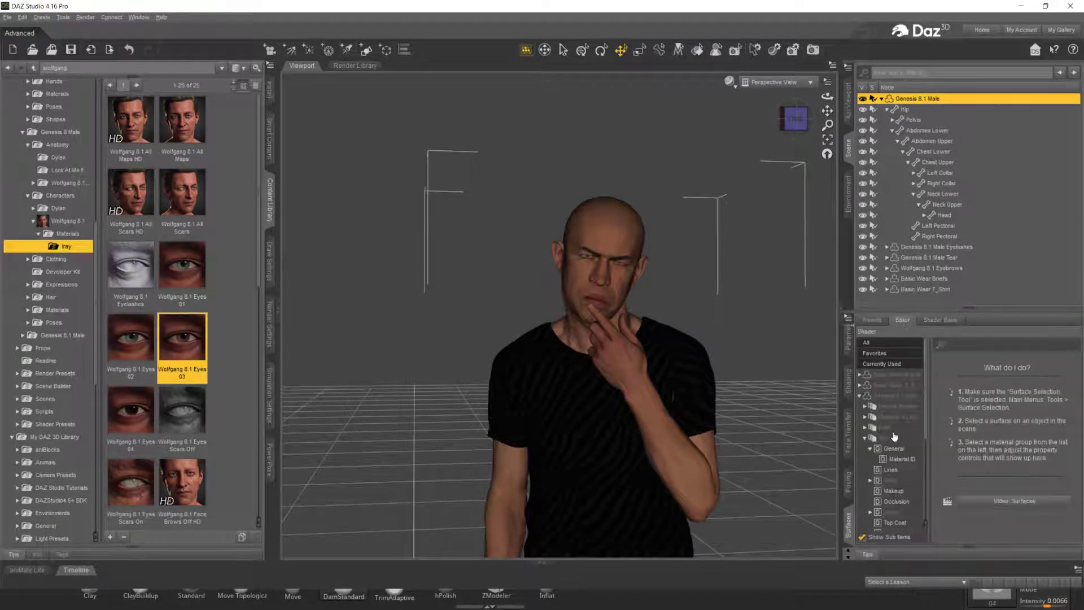
click(892, 450)
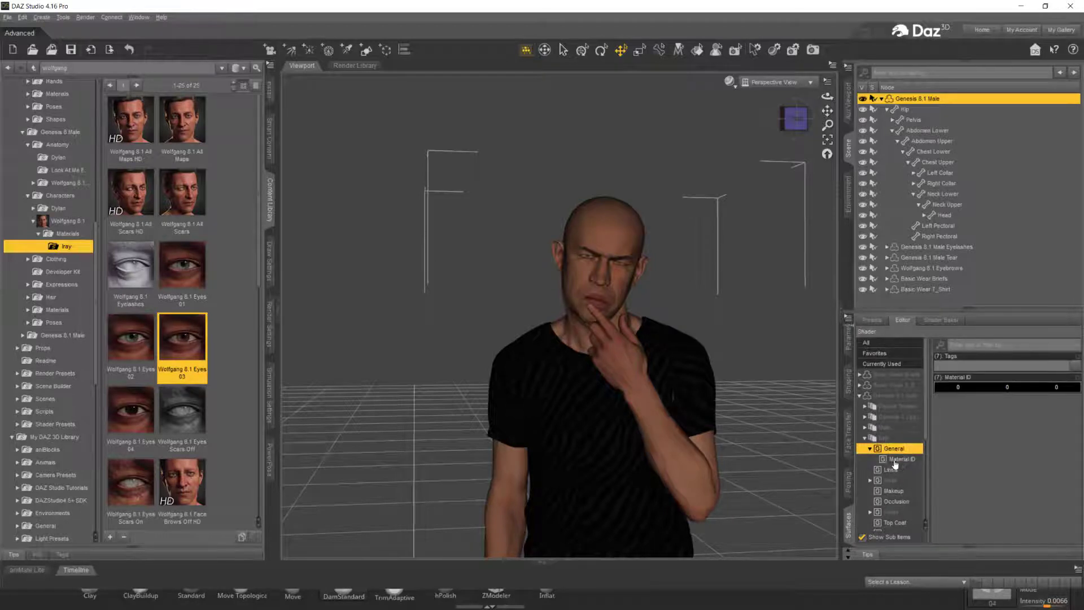
scroll(881, 480, down, 4)
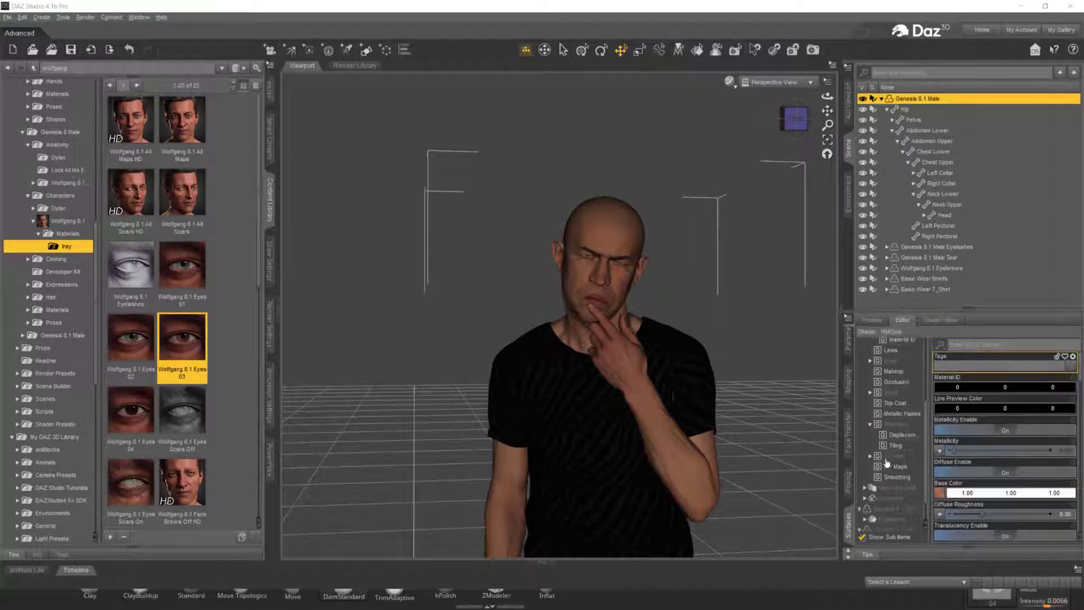
click(868, 500)
scroll(887, 481, down, 2)
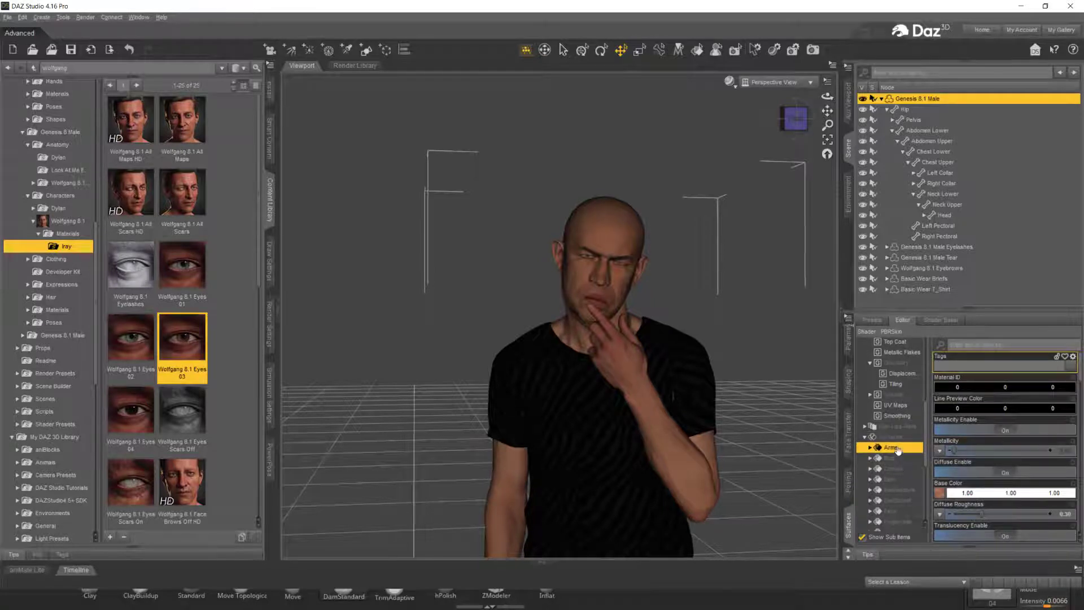
click(889, 458)
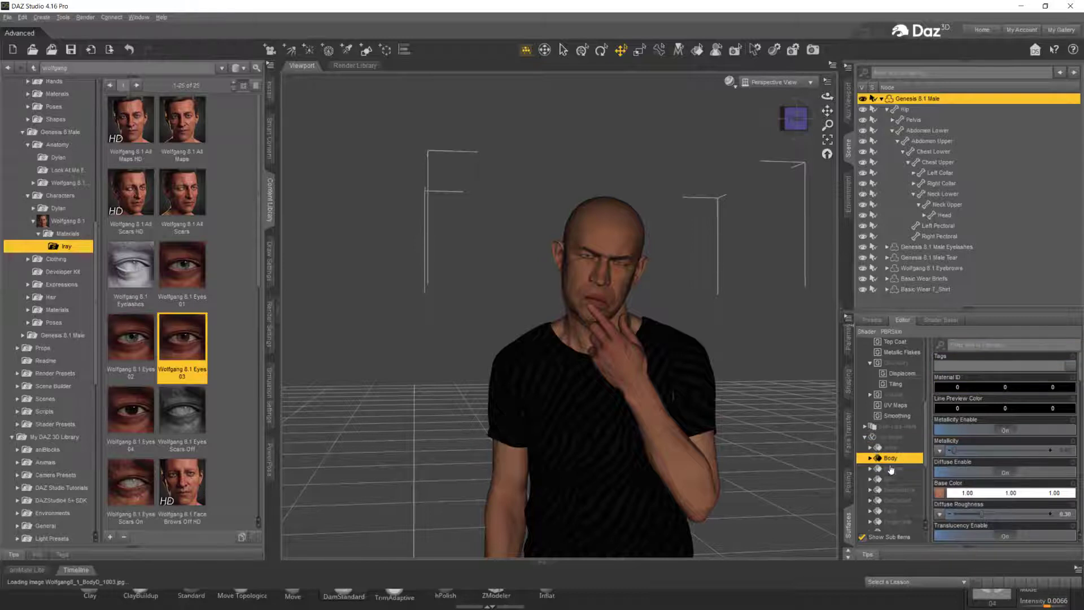
Step: Check which image file is mapped to the Body surface's Base Color, keeping Wolfgang8_1_BodyD_1003.jpg chosen
mouse_move(939, 497)
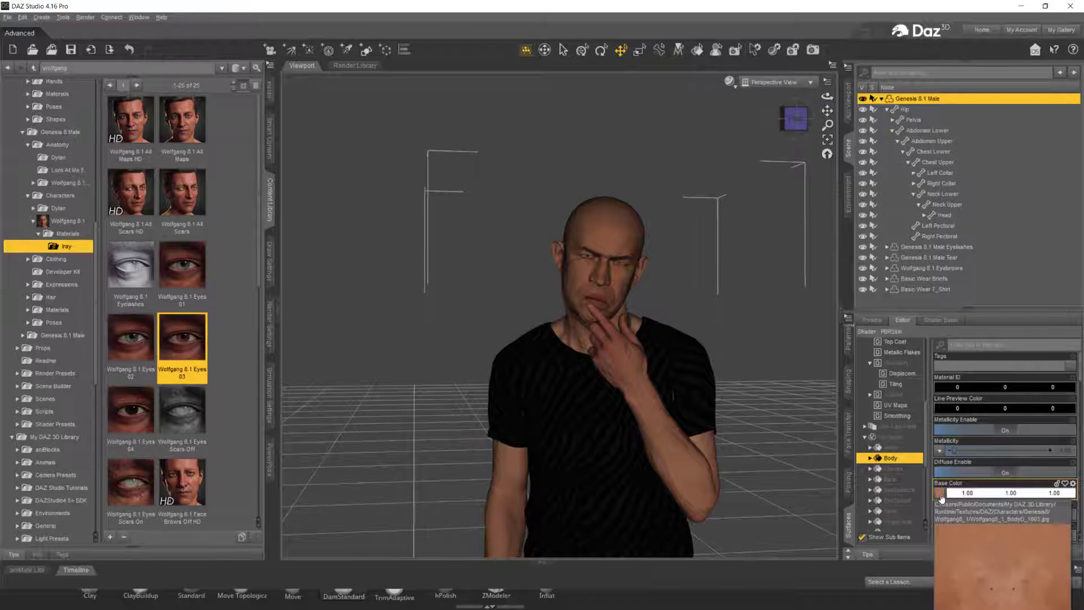
click(940, 496)
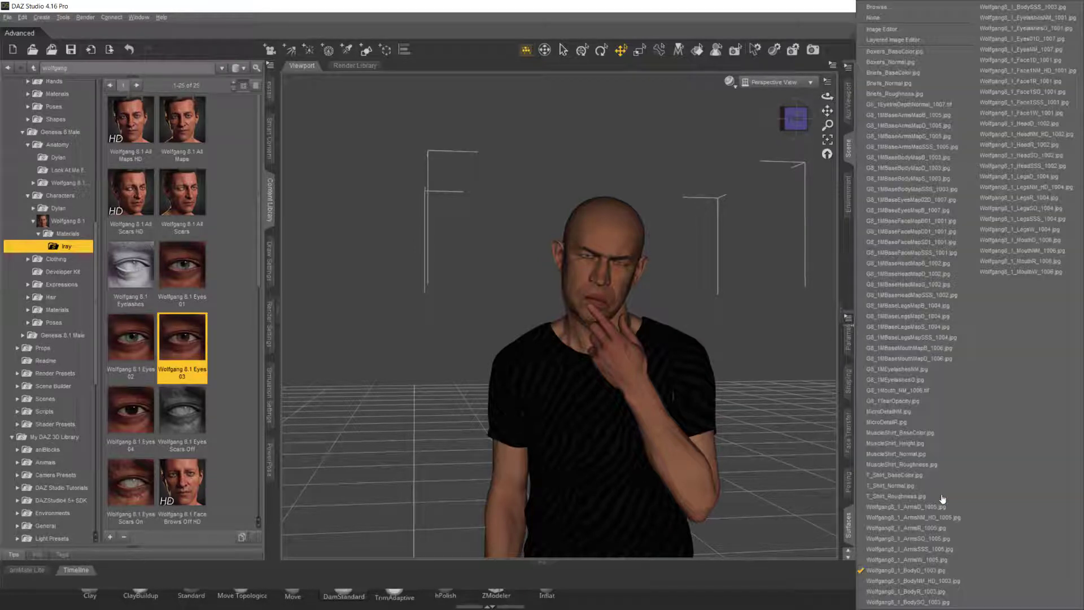
click(899, 570)
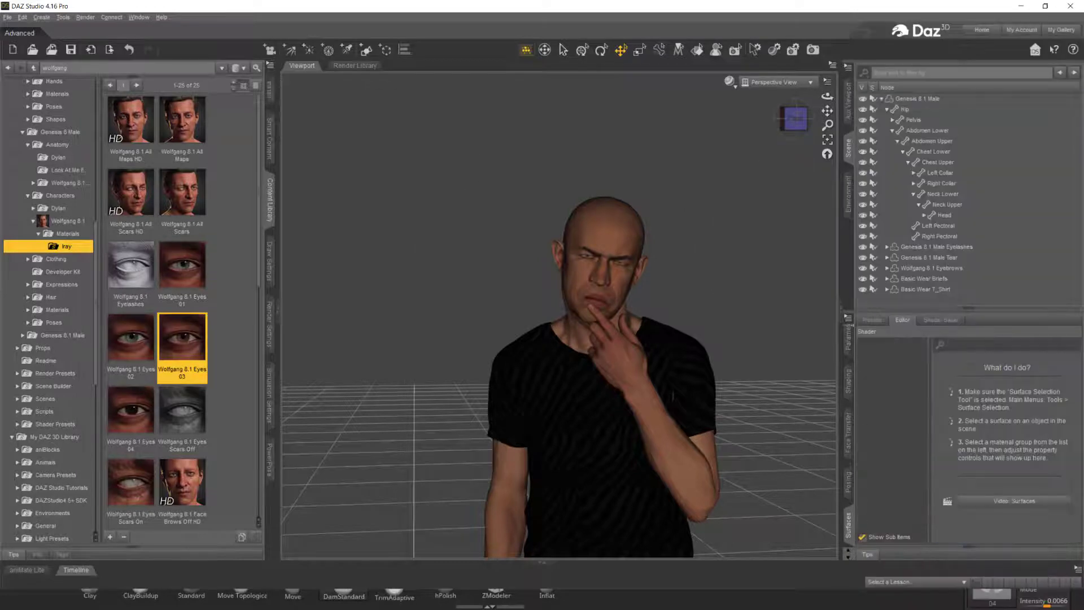
Step: Bring back the file browser and open Textures\DAZ\Characters\Genesis8\Wolfgang8_1
drag(1083, 147, 382, 104)
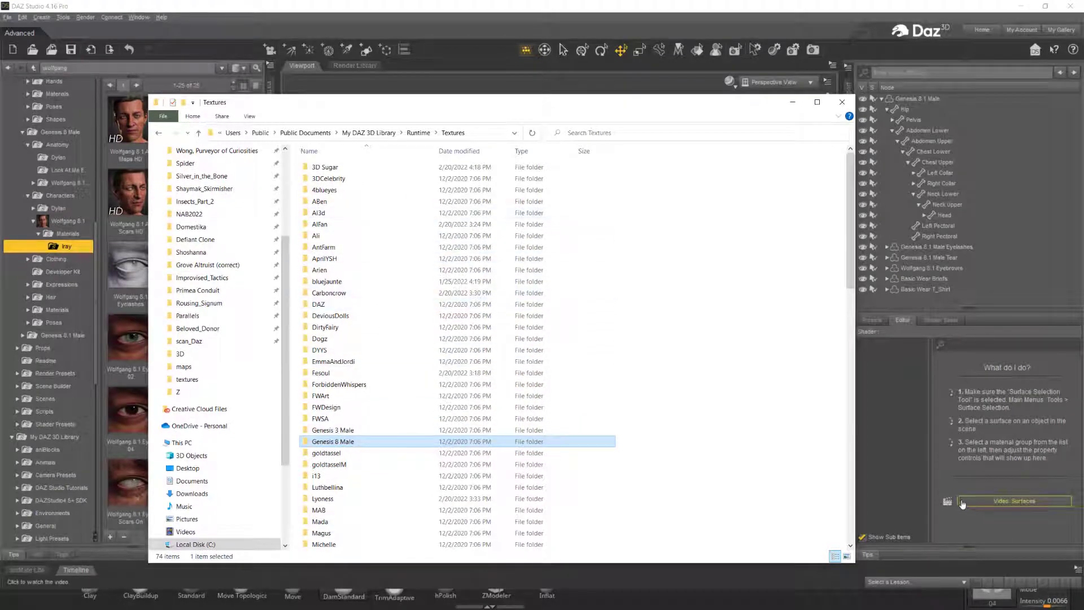
drag(716, 102, 686, 91)
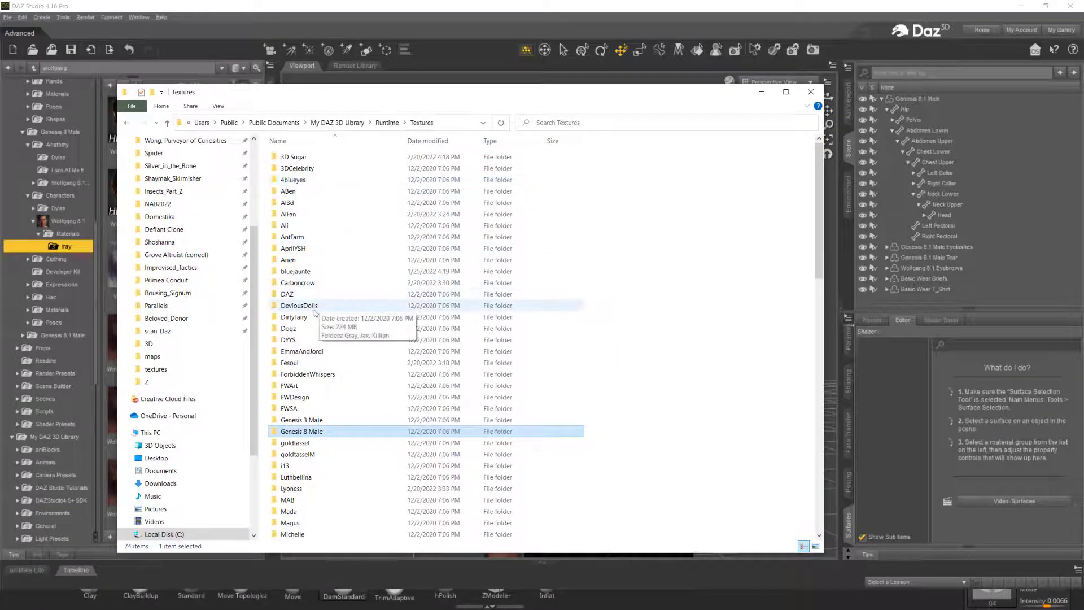
click(321, 294)
double_click(321, 294)
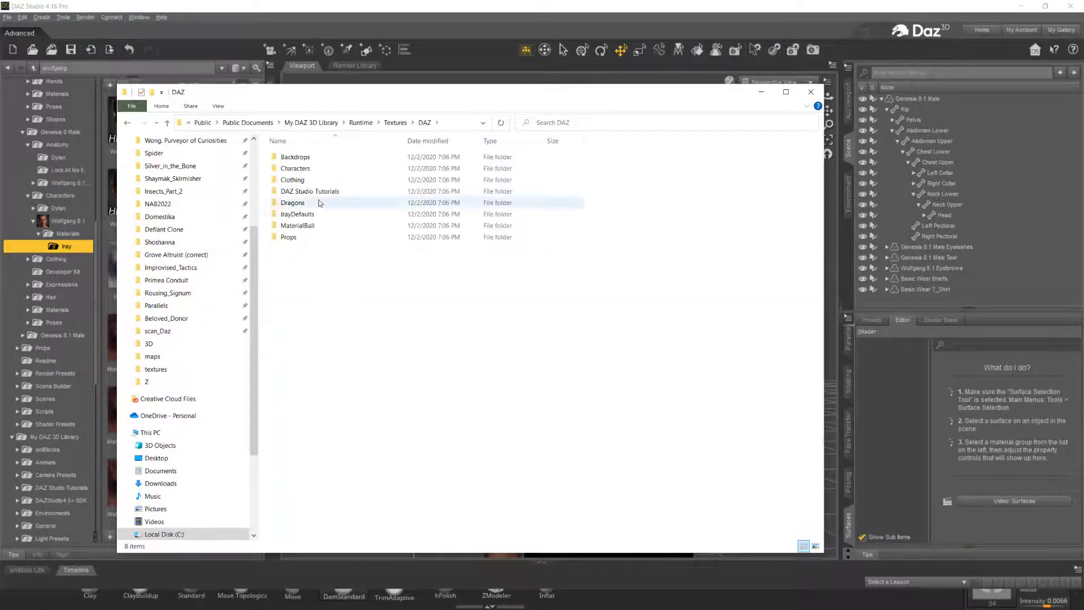
double_click(304, 168)
double_click(299, 180)
click(318, 192)
double_click(318, 191)
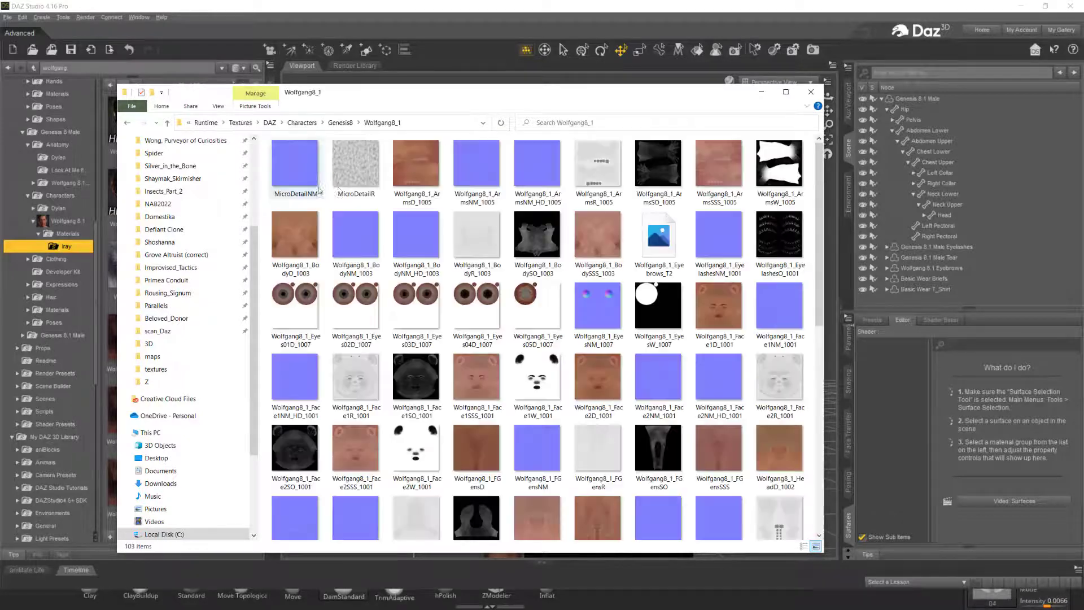
Step: Look through the Wolfgang8_1 texture maps, select all of them, and move the file window out of the way
scroll(563, 291, down, 5)
scroll(563, 291, up, 5)
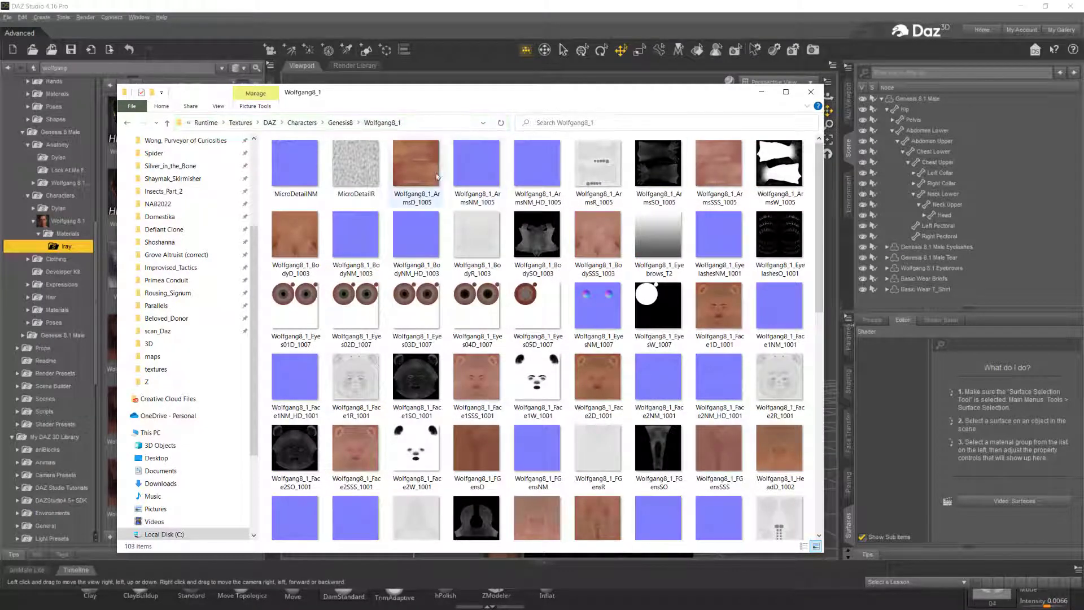
click(297, 166)
scroll(420, 270, down, 4)
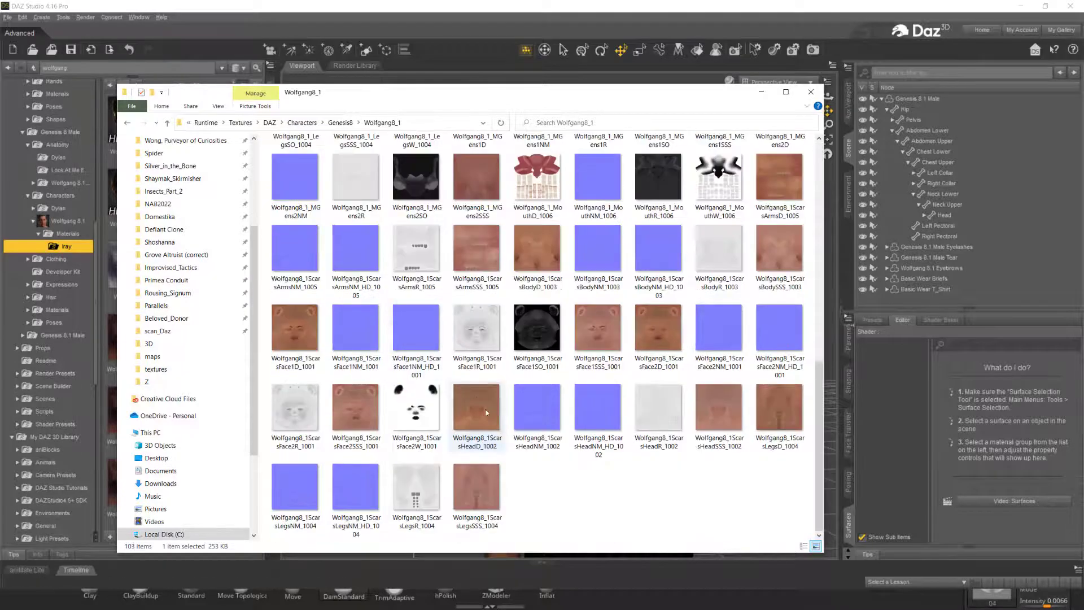
key(ctrl+a)
scroll(551, 427, up, 4)
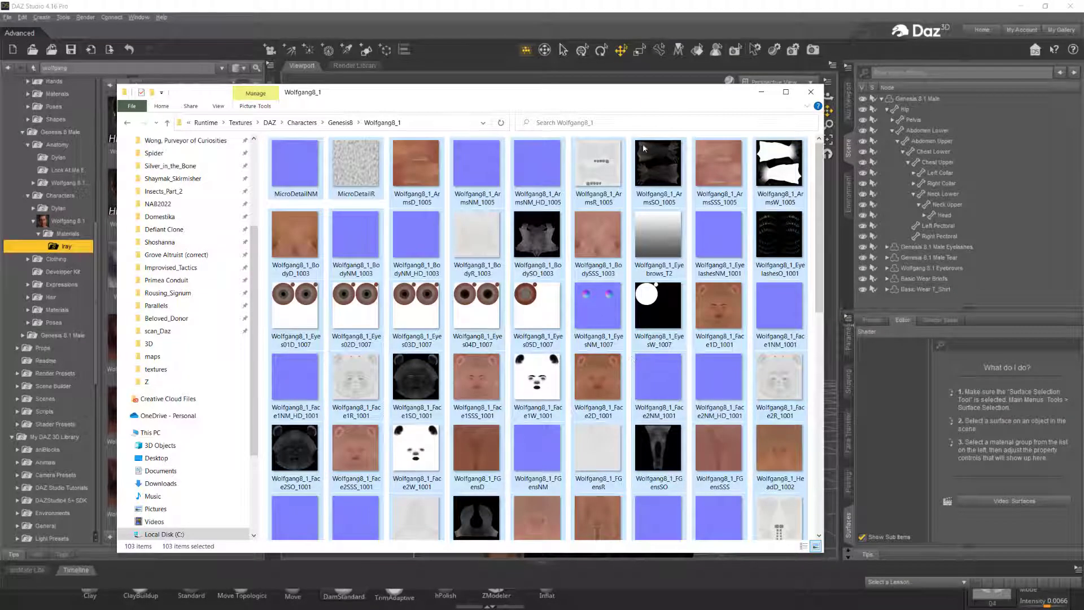
drag(638, 96, 551, 609)
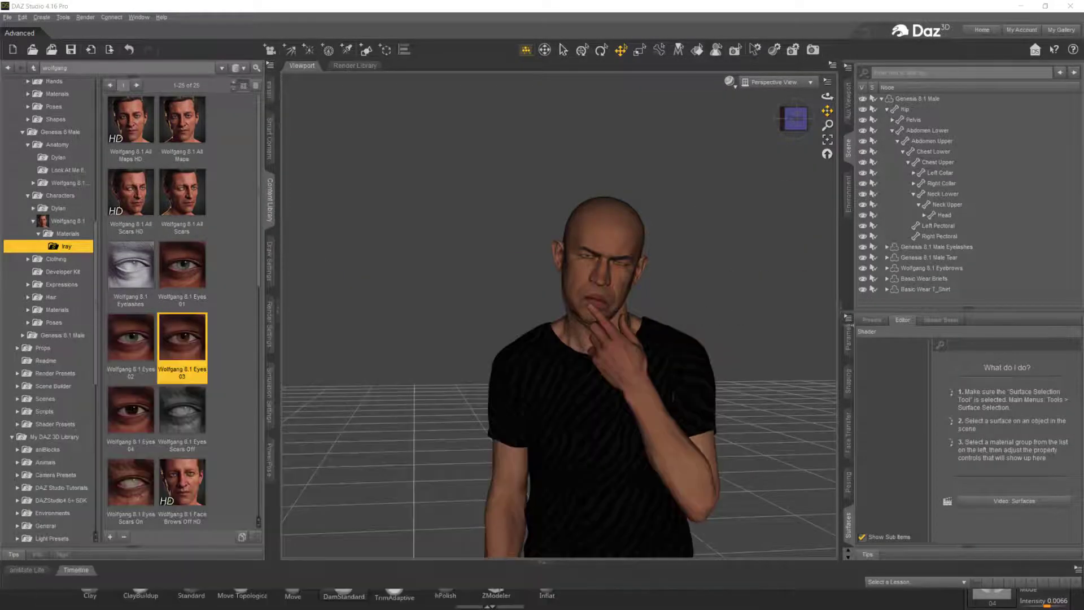
click(951, 101)
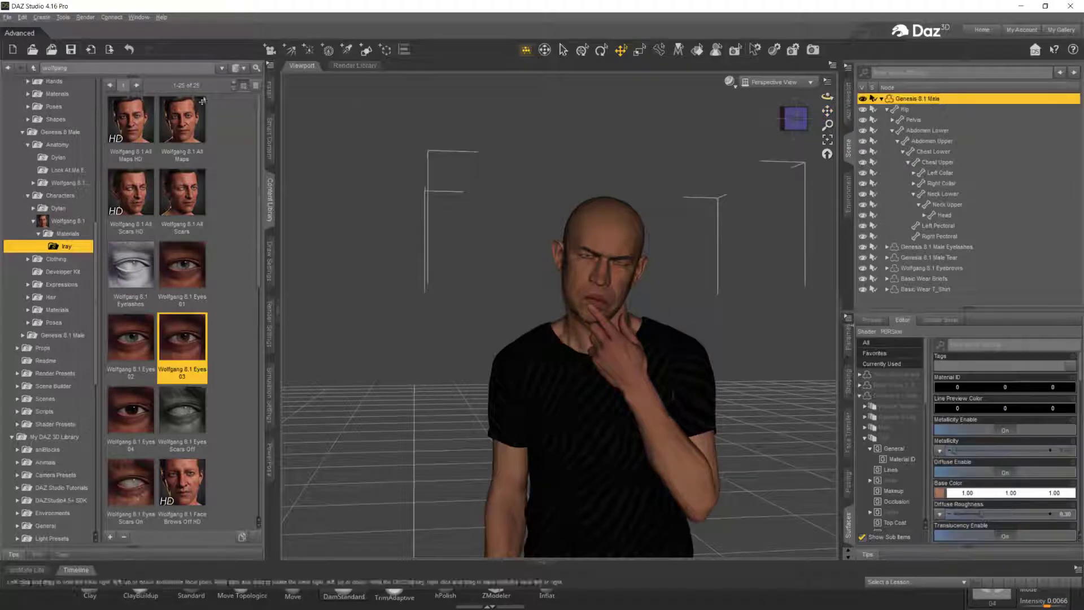
click(8, 18)
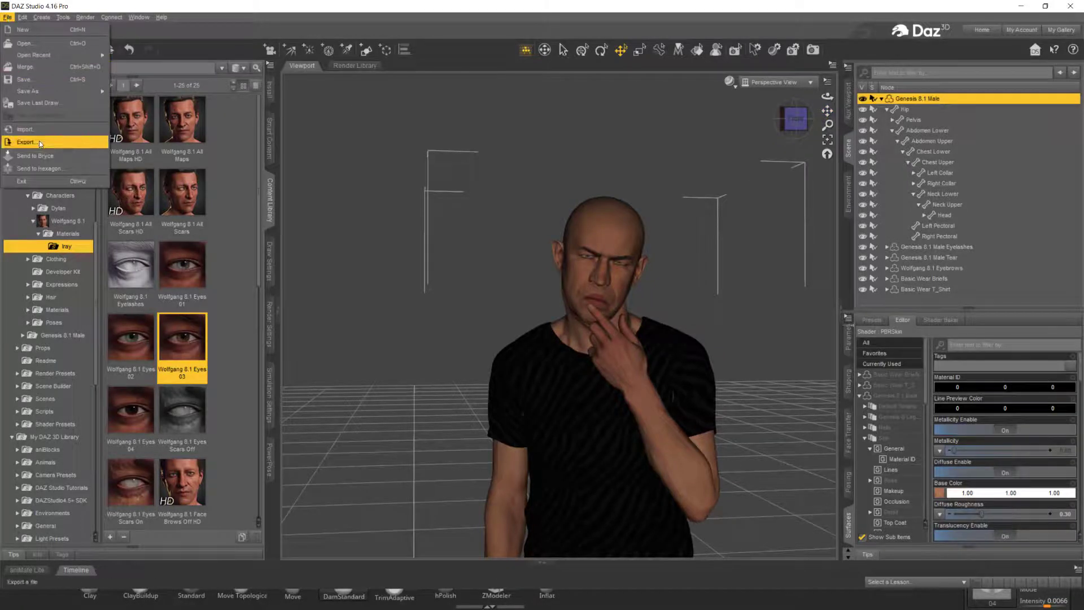
click(622, 231)
click(622, 231)
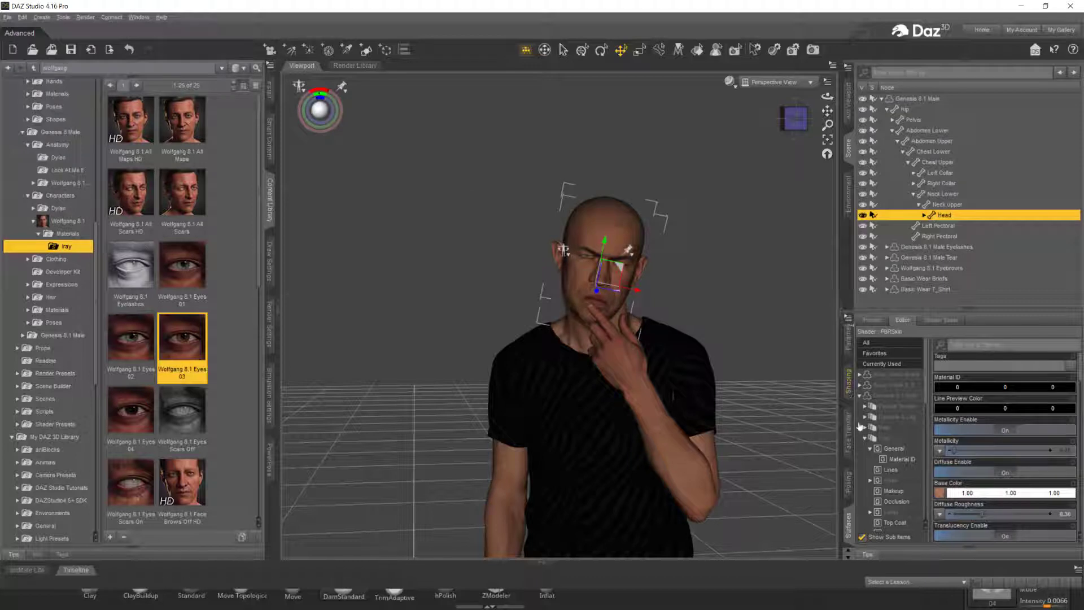
Step: Select the whole Genesis 8.1 Male and examine its Resolution Level and SubDivision Level parameters
click(848, 344)
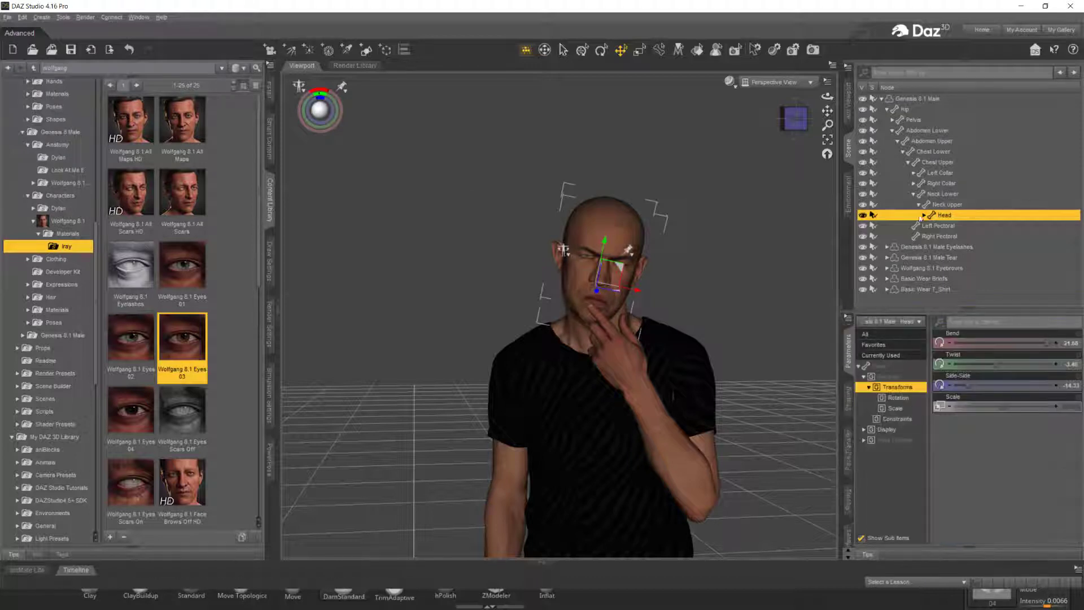
click(915, 99)
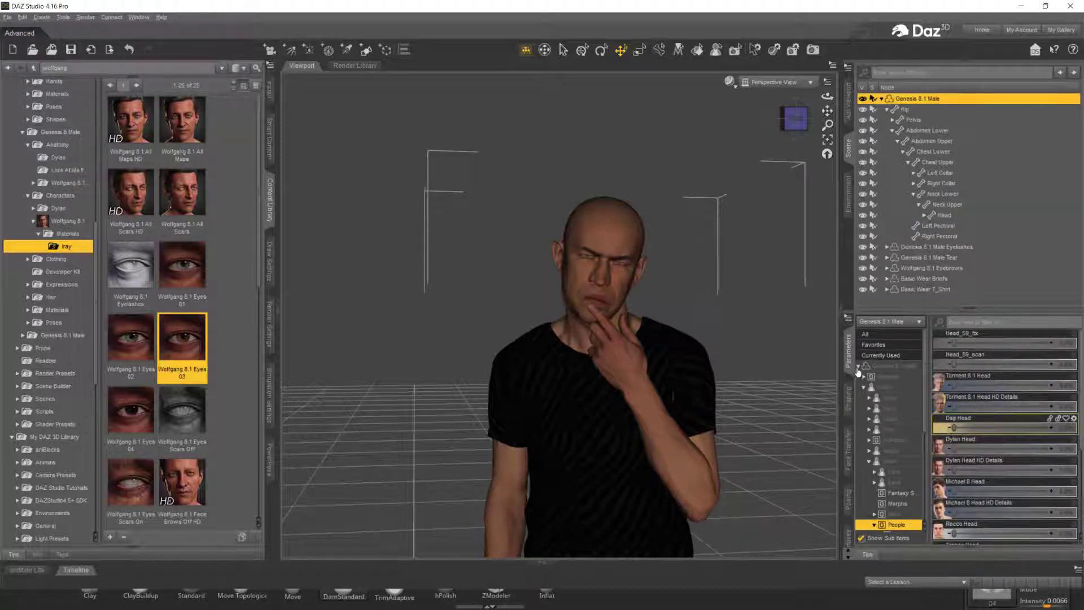
click(888, 367)
scroll(1025, 443, down, 3)
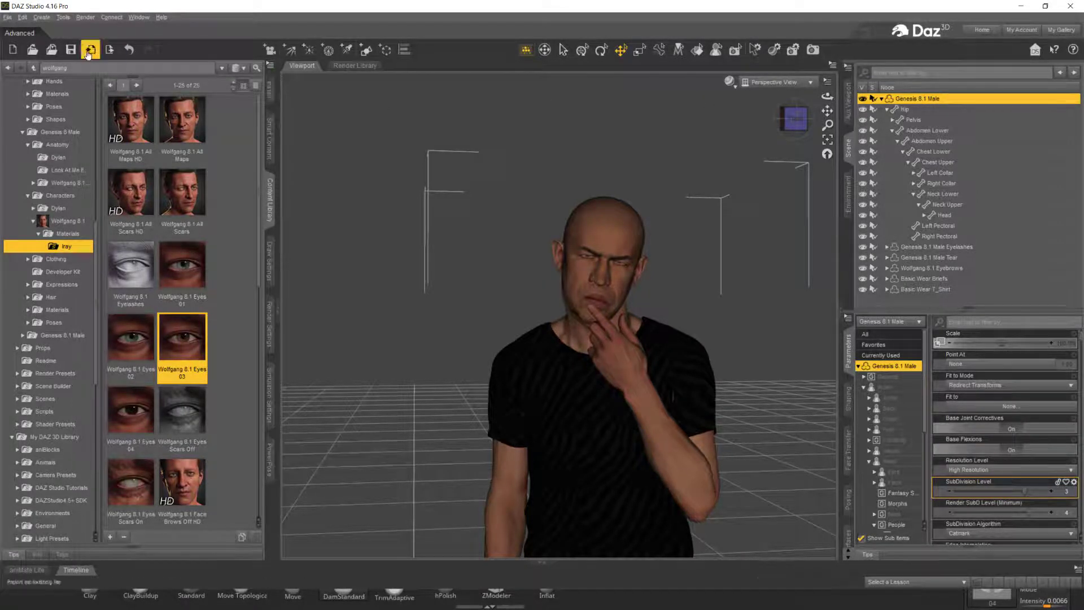
Step: Start exporting the character as a Wavefront Object (*.obj) file
click(7, 18)
click(39, 148)
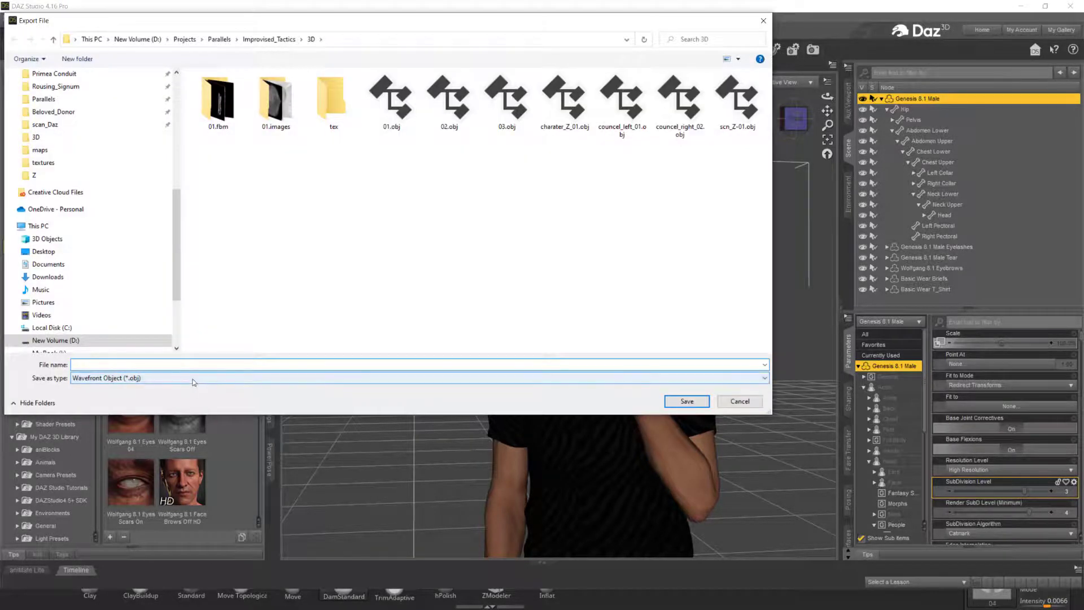